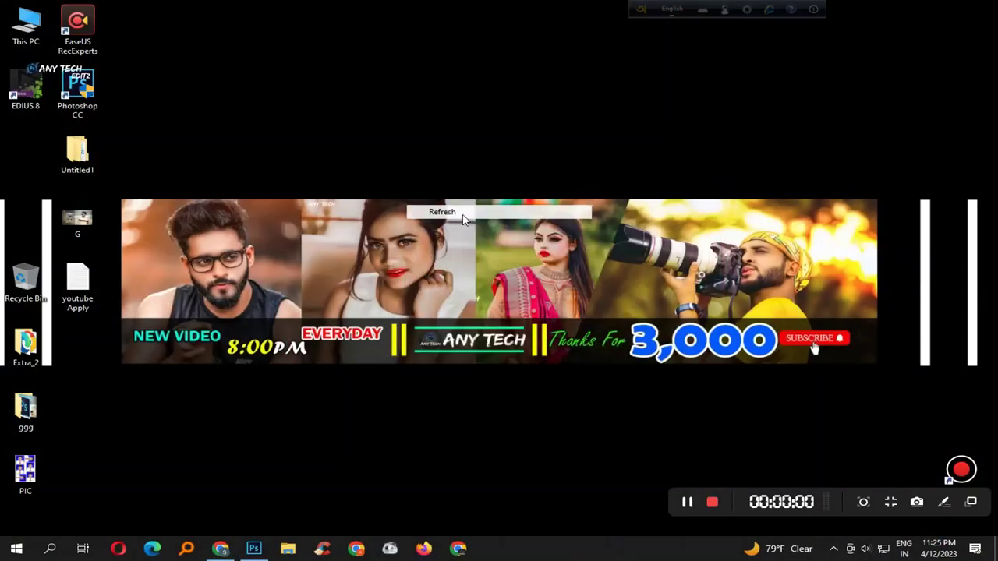
# - Refresh the Windows desktop from its right-click menu
pyautogui.rightClick(430, 21)
pyautogui.click(449, 52)
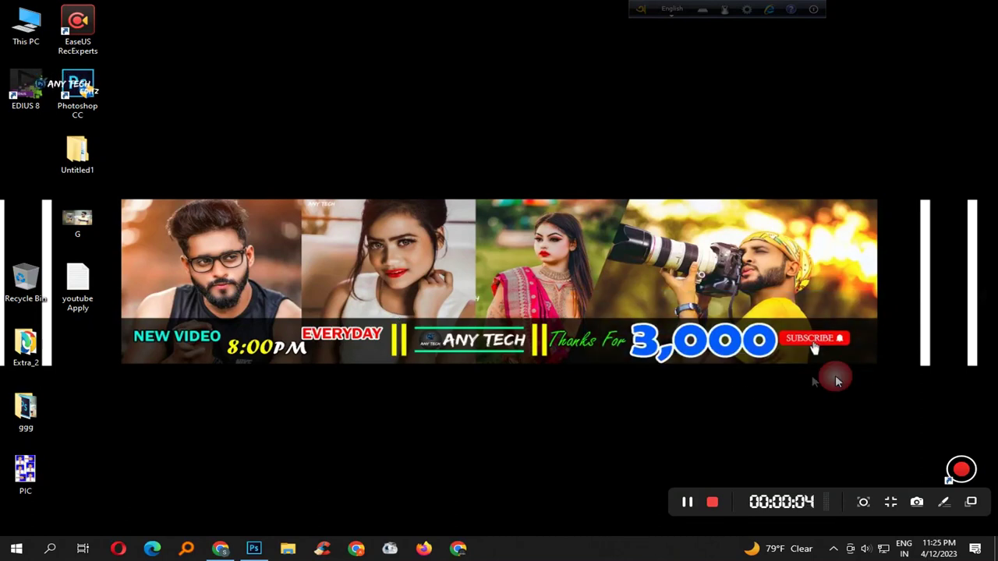
# - Open 17.jpg, dock it as a tab, and duplicate Background into Background copy
pyautogui.click(244, 550)
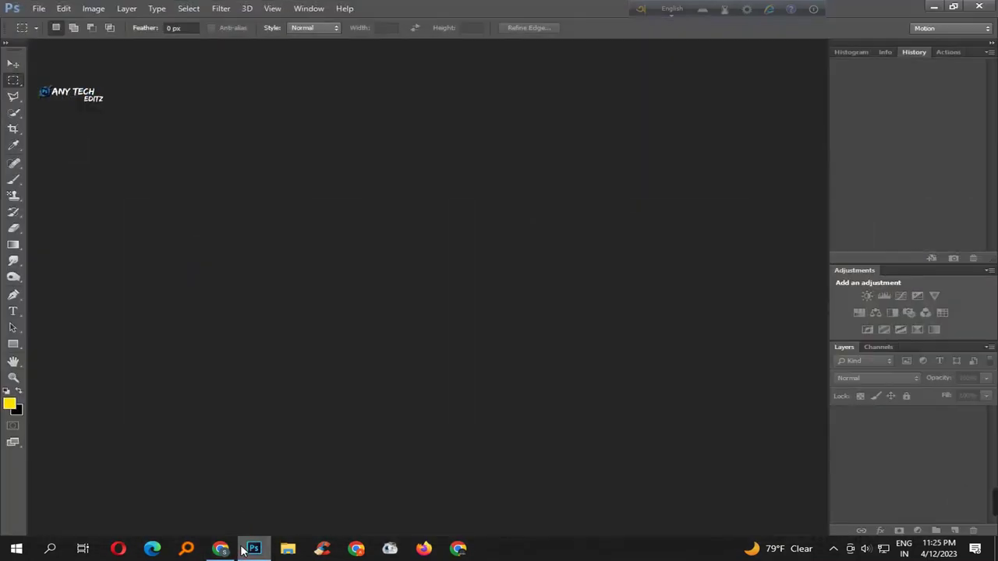
pyautogui.click(37, 8)
pyautogui.click(110, 37)
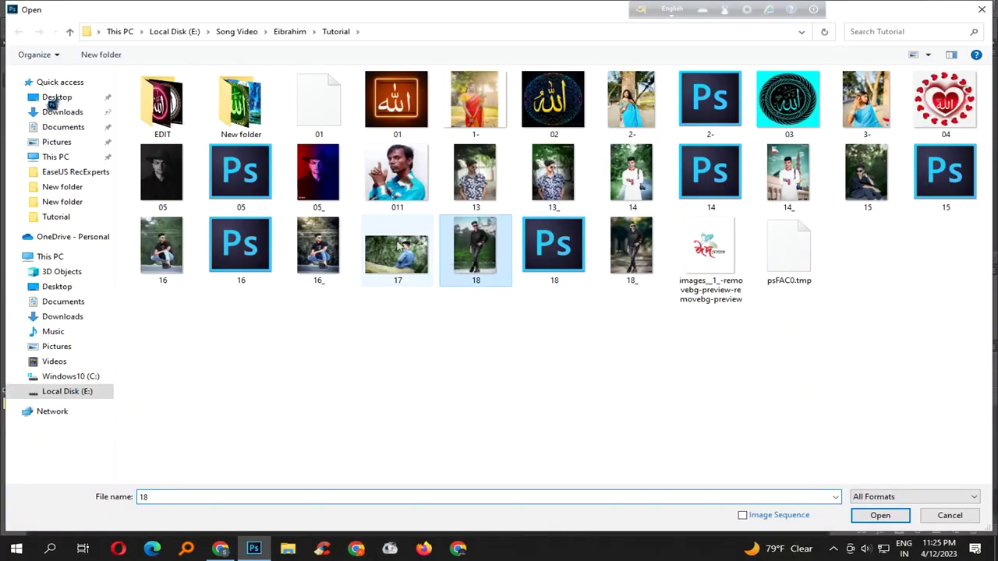
pyautogui.doubleClick(396, 242)
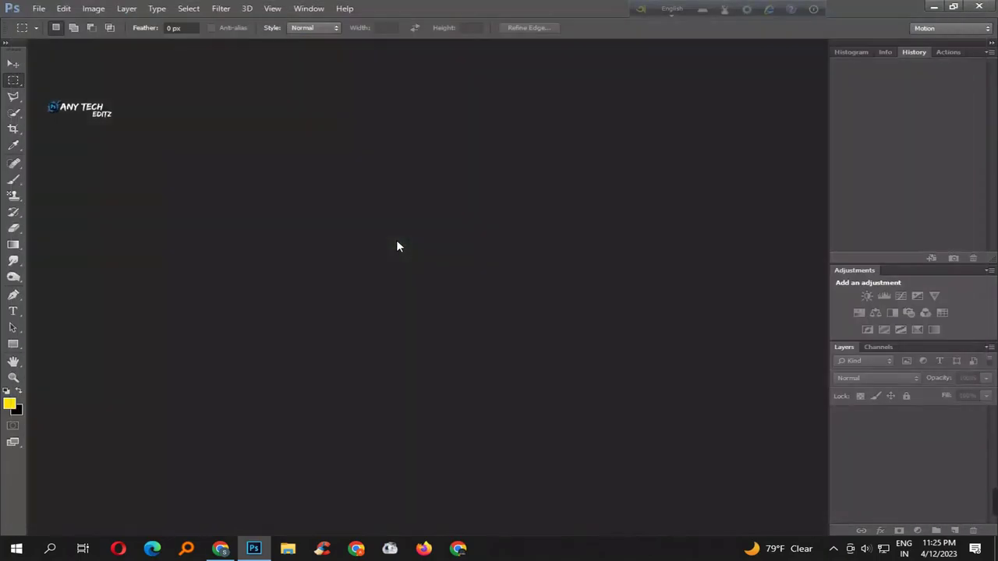
pyautogui.moveTo(386, 51); pyautogui.dragTo(415, 45)
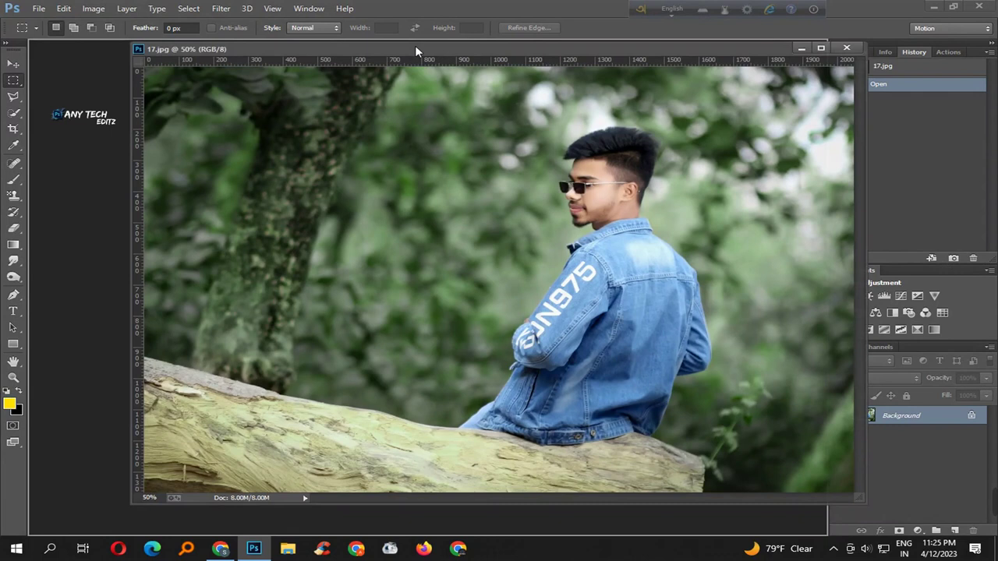
pyautogui.press('z')
pyautogui.moveTo(904, 415); pyautogui.dragTo(954, 531)
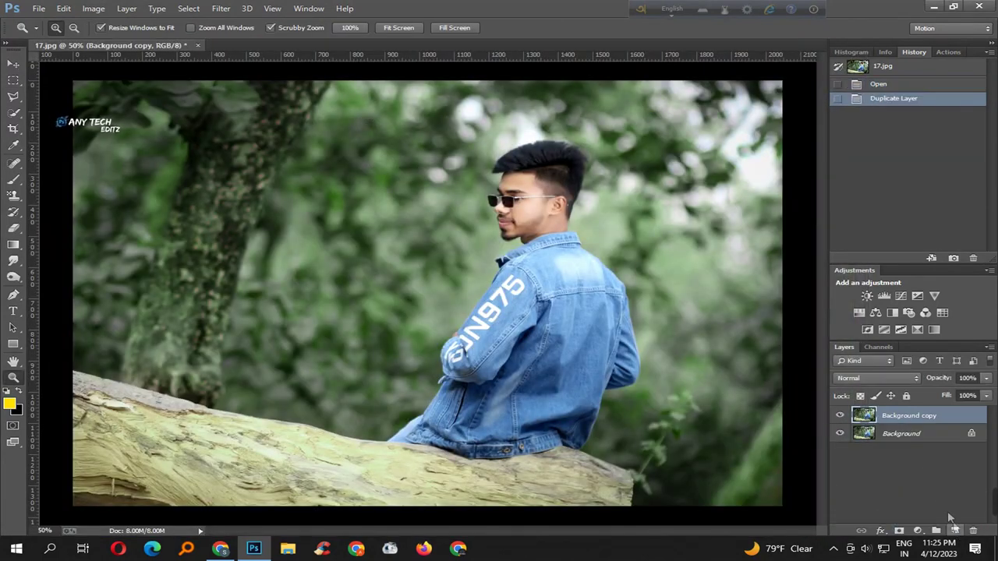
# - Add a Curves layer with black input 14, white input 253, and a darkening upper-tone point
pyautogui.click(900, 296)
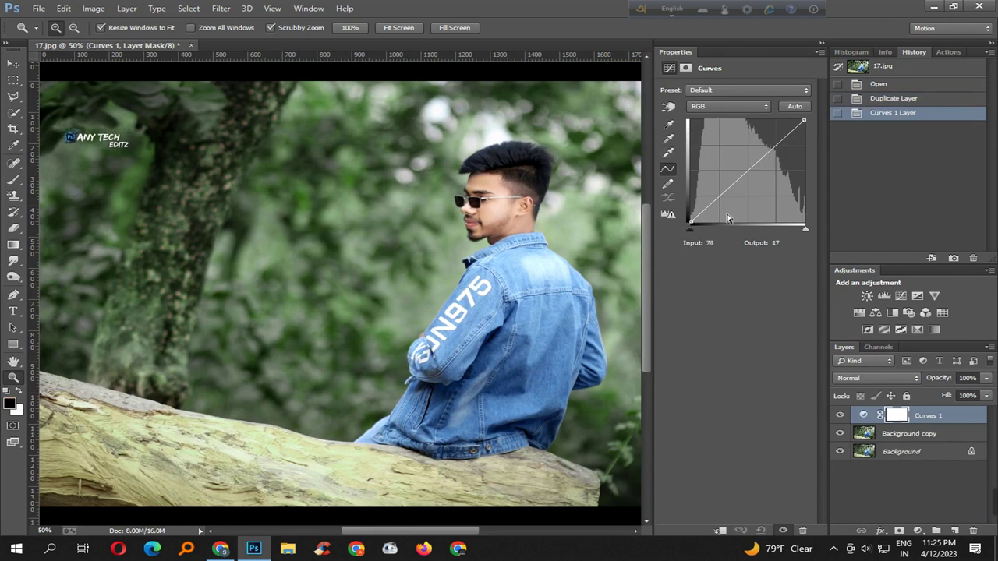
pyautogui.moveTo(691, 227); pyautogui.dragTo(695, 226)
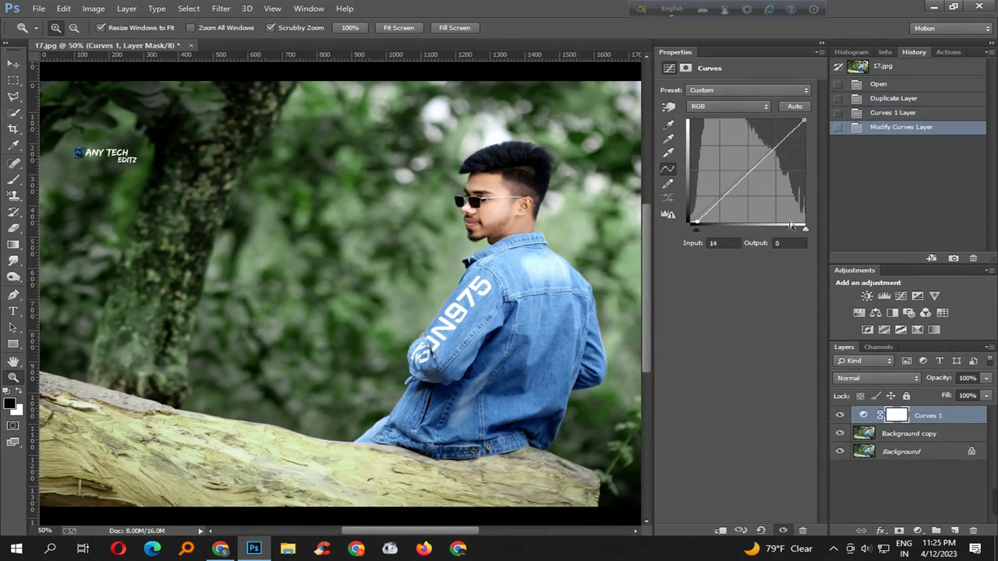
pyautogui.moveTo(806, 227); pyautogui.dragTo(804, 227)
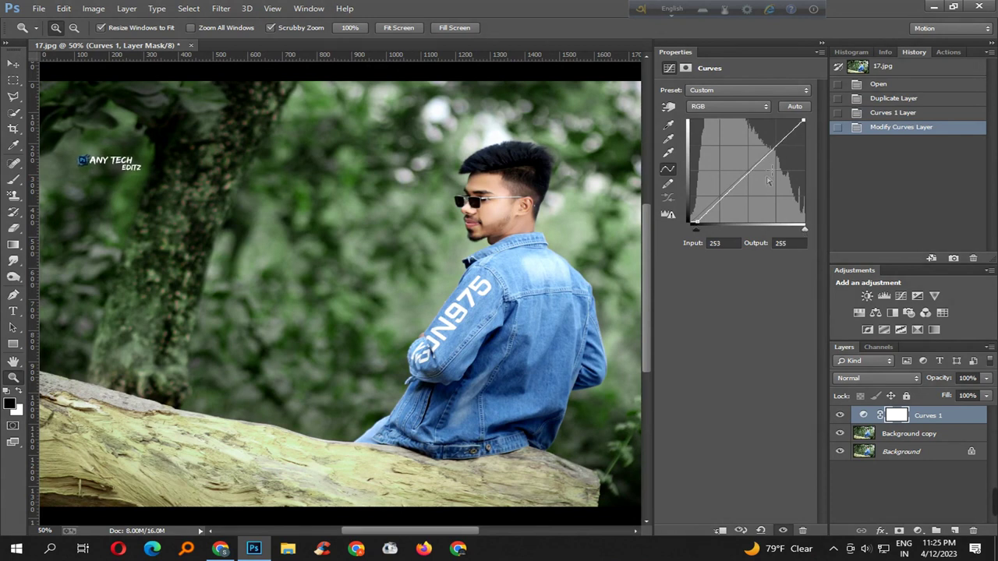
pyautogui.click(728, 200)
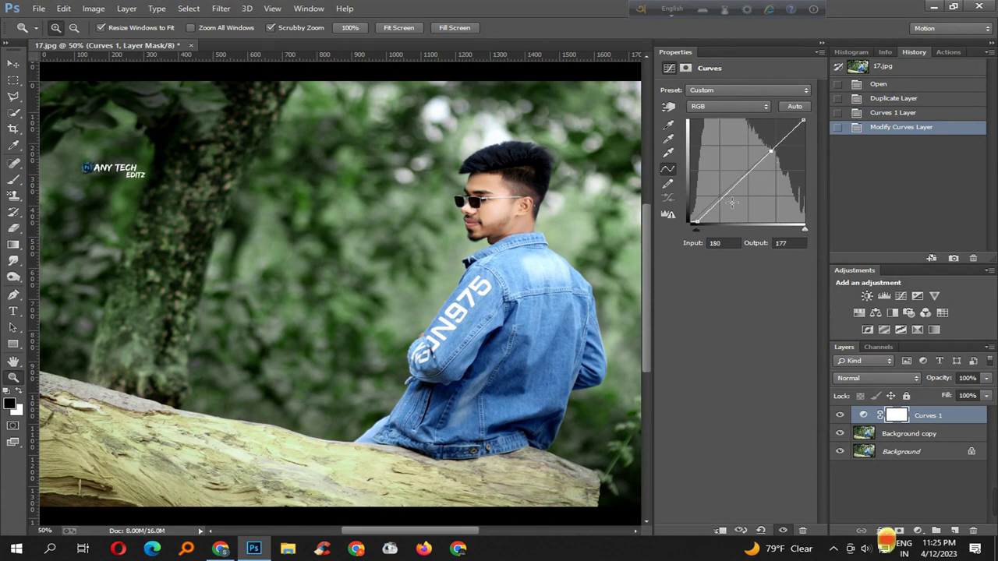
pyautogui.moveTo(770, 151); pyautogui.dragTo(777, 157)
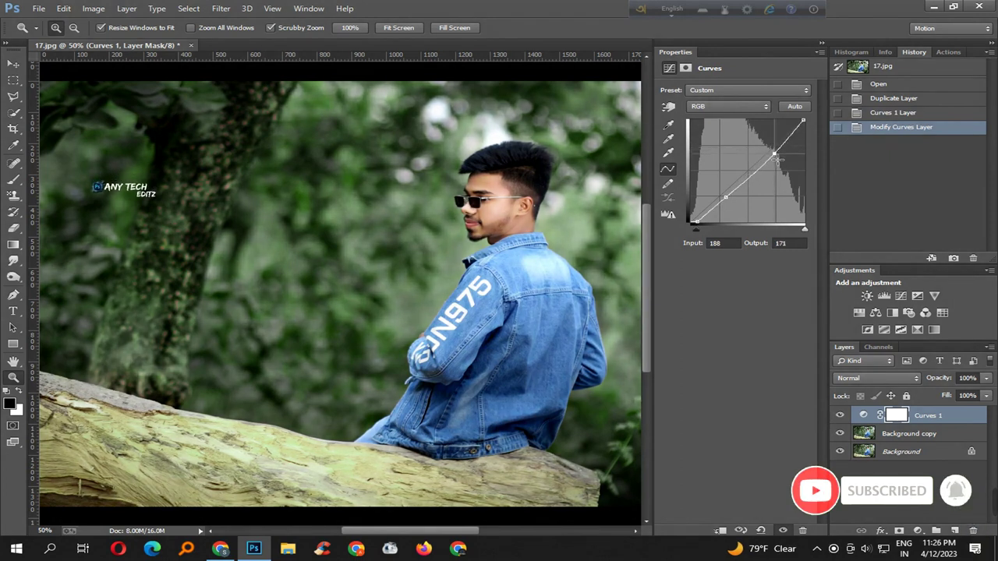
# - Compare Curves 1 hidden and shown, close its Properties panel, and zoom out
pyautogui.click(840, 416)
pyautogui.click(840, 415)
pyautogui.click(839, 415)
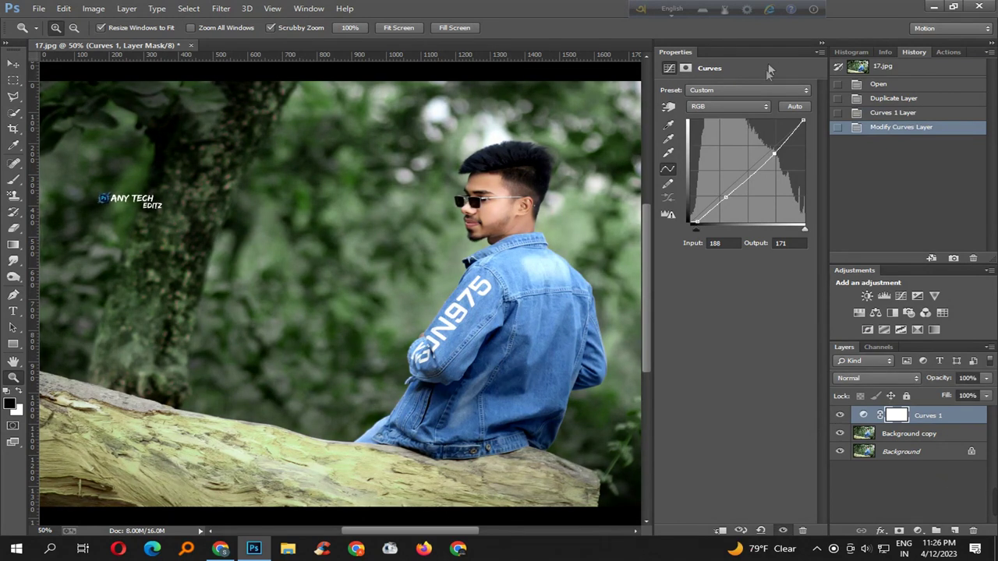
pyautogui.click(818, 52)
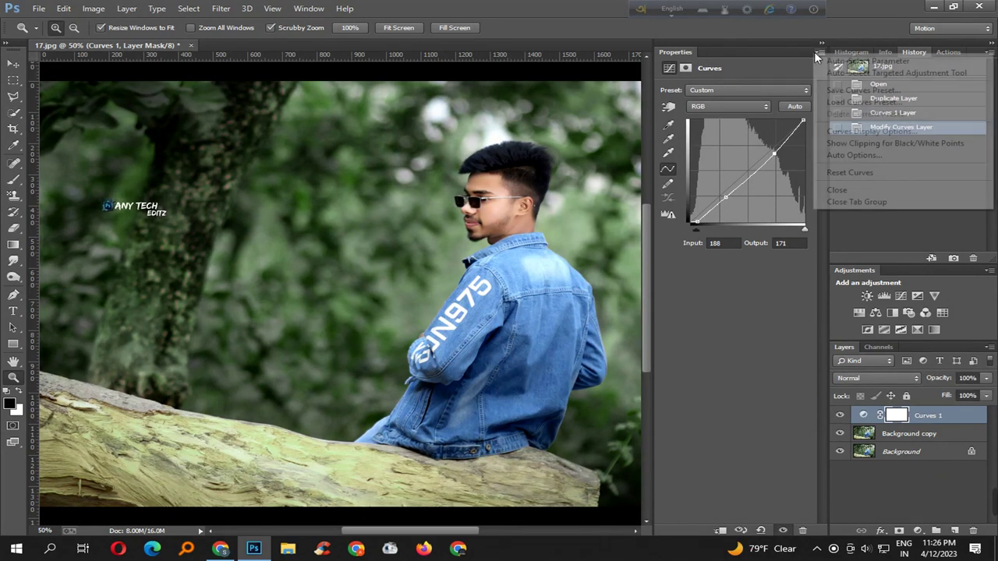
pyautogui.click(848, 187)
pyautogui.moveTo(390, 235); pyautogui.dragTo(540, 259)
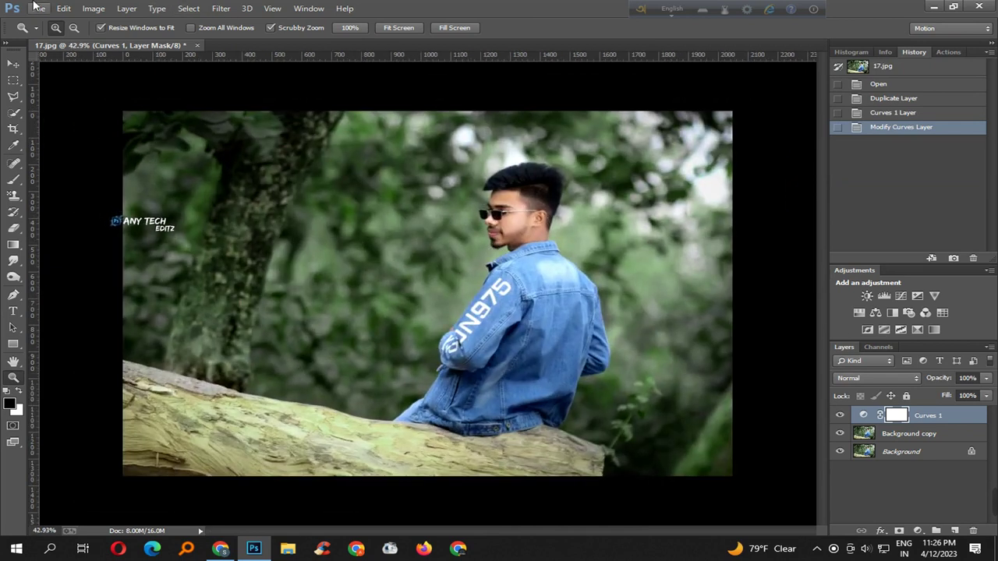
# - Save the document as 17.psd in PSD format, then start the Camera Raw filter
pyautogui.hotkey('alt', 'f')
pyautogui.press('Escape')
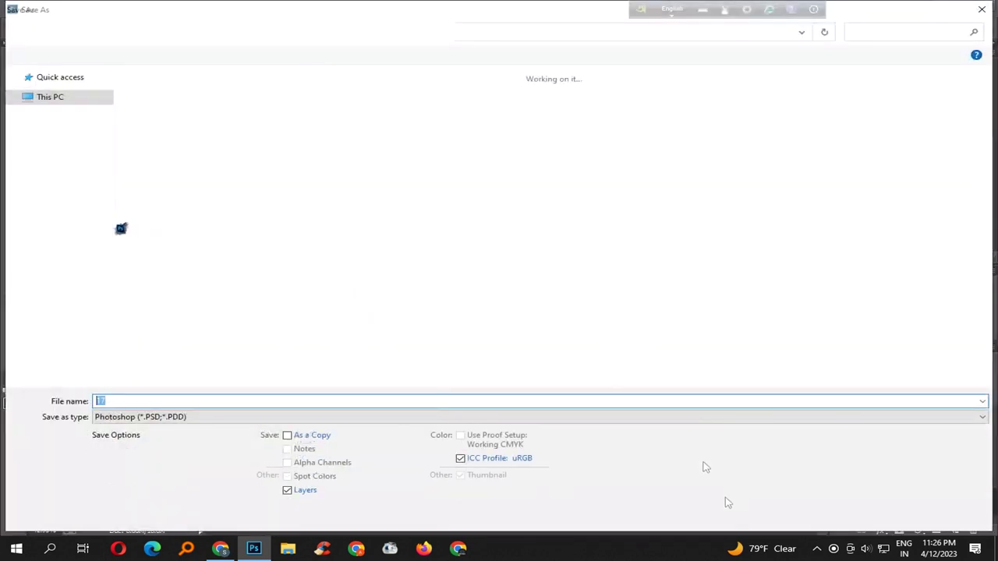
pyautogui.click(881, 515)
pyautogui.press('Return')
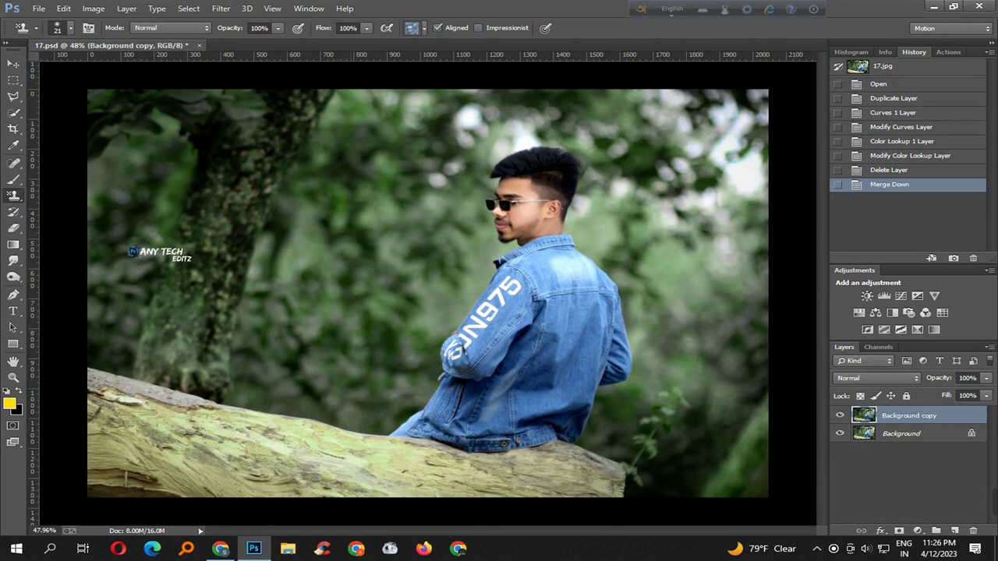
pyautogui.click(221, 8)
pyautogui.click(291, 92)
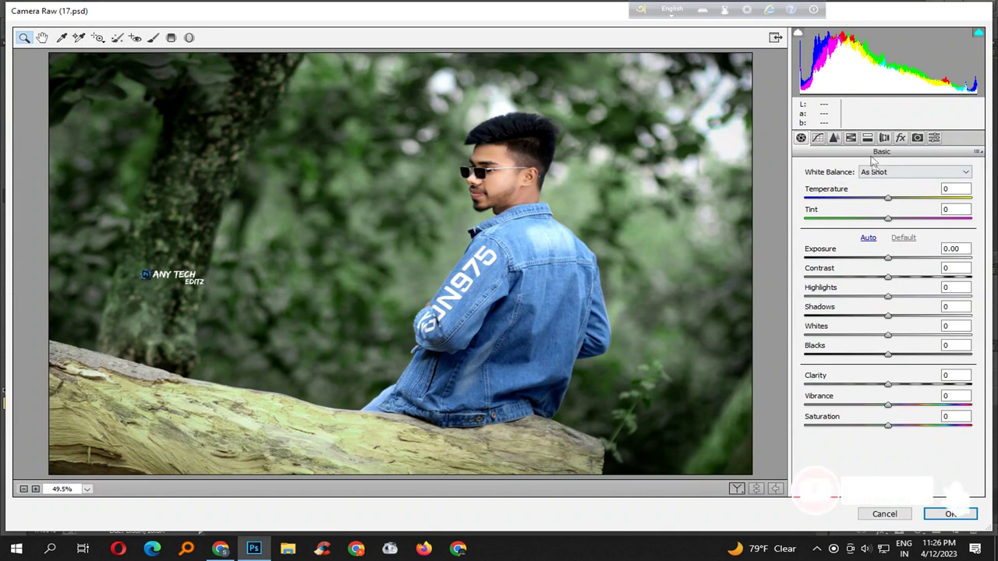
# - In HSL, desaturate yellows and oranges, and raise luminance of oranges, aquas and blues
pyautogui.click(851, 138)
pyautogui.click(842, 189)
pyautogui.moveTo(864, 269)
pyautogui.mouseDown()
pyautogui.moveTo(822, 268)
pyautogui.moveTo(824, 292)
pyautogui.moveTo(894, 290)
pyautogui.moveTo(852, 268)
pyautogui.moveTo(795, 301)
pyautogui.moveTo(929, 289)
pyautogui.mouseUp()
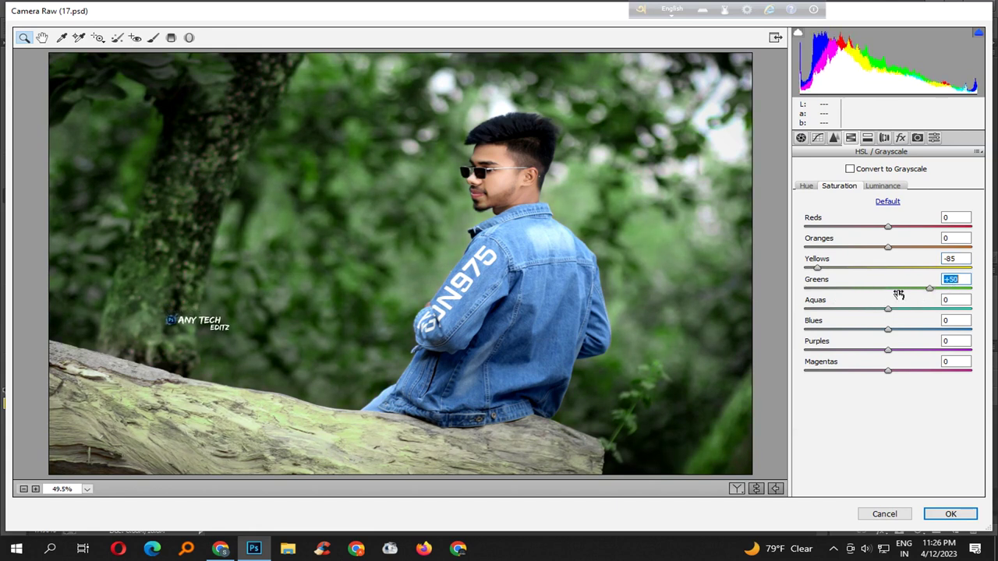
pyautogui.moveTo(889, 248)
pyautogui.mouseDown()
pyautogui.moveTo(879, 250)
pyautogui.moveTo(904, 226)
pyautogui.moveTo(922, 251)
pyautogui.moveTo(881, 249)
pyautogui.mouseUp()
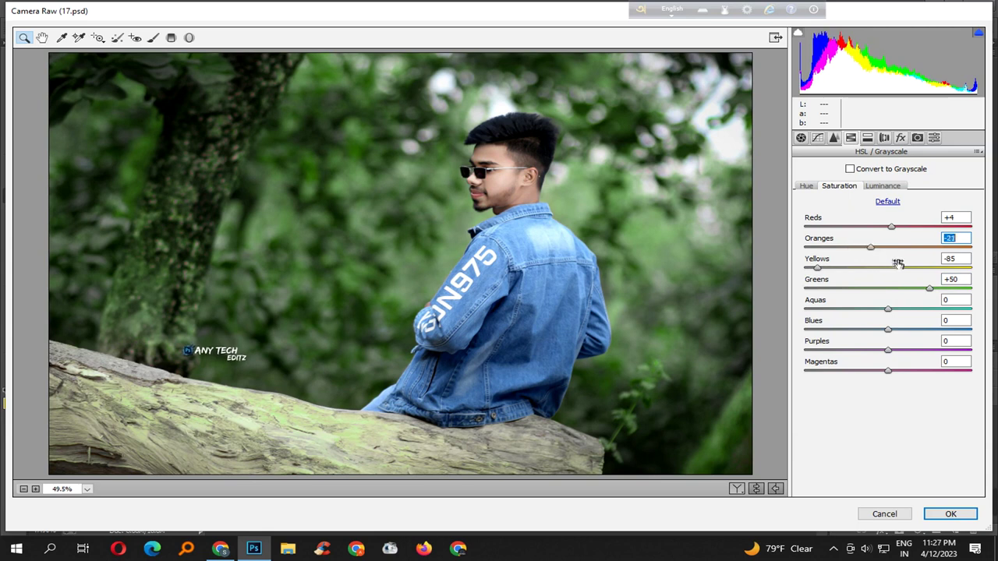
pyautogui.click(882, 186)
pyautogui.moveTo(888, 247); pyautogui.dragTo(950, 288)
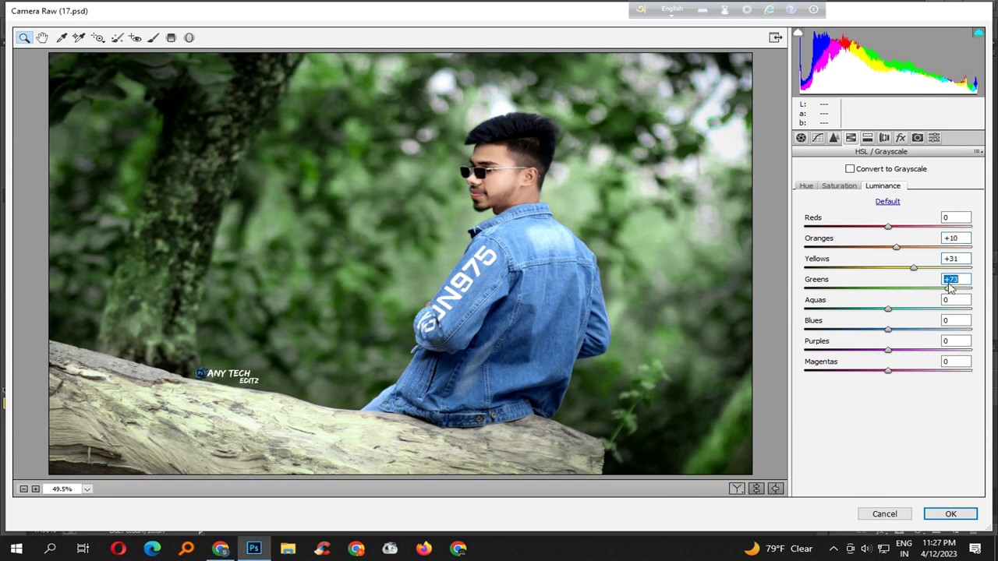
pyautogui.moveTo(888, 309)
pyautogui.mouseDown()
pyautogui.moveTo(913, 308)
pyautogui.moveTo(938, 331)
pyautogui.moveTo(902, 333)
pyautogui.mouseUp()
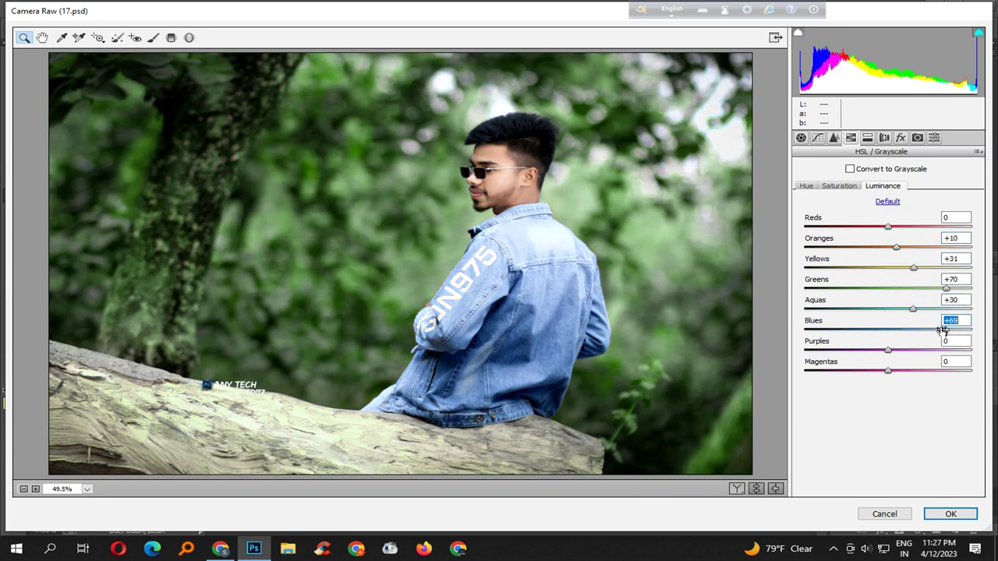
# - Boost Blue Primary saturation to +29, adjust Green Primary saturation, and apply Camera Raw
pyautogui.click(918, 138)
pyautogui.moveTo(909, 398)
pyautogui.mouseDown()
pyautogui.moveTo(946, 396)
pyautogui.moveTo(929, 408)
pyautogui.mouseUp()
pyautogui.moveTo(887, 334)
pyautogui.mouseDown()
pyautogui.moveTo(846, 351)
pyautogui.moveTo(898, 353)
pyautogui.mouseUp()
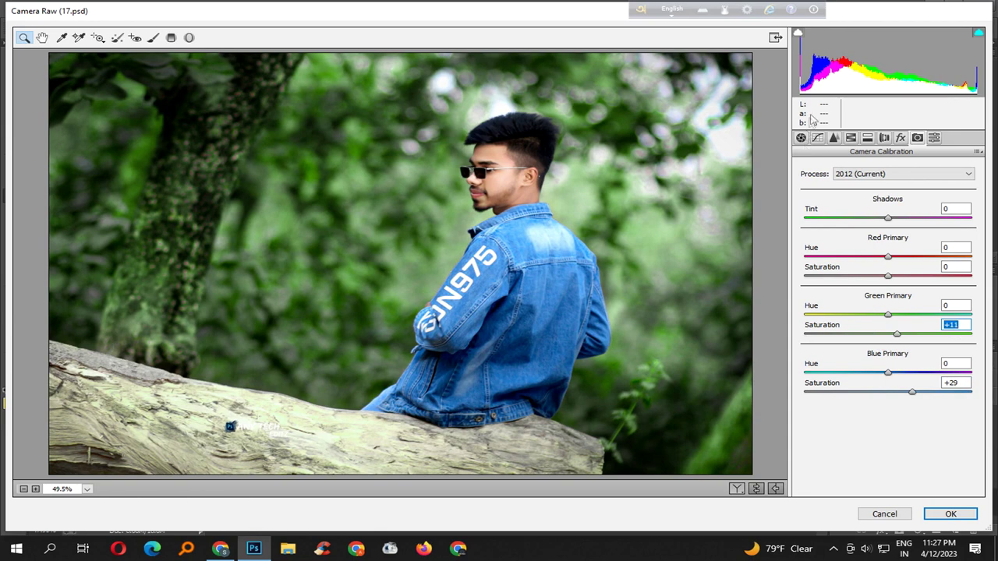
pyautogui.click(816, 137)
pyautogui.click(950, 514)
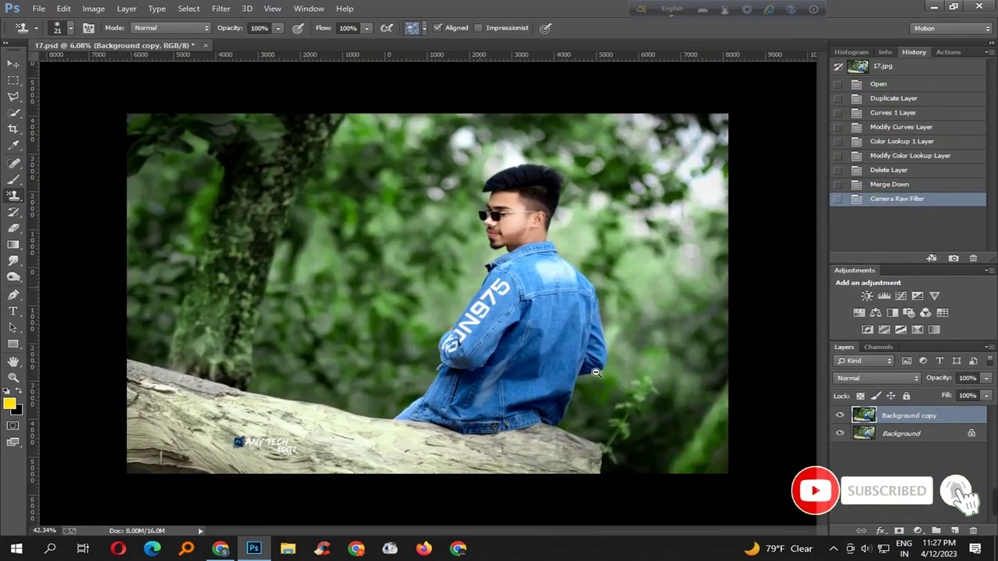
# - Save, then apply Noiseware Professional at Default settings after previewing the man's face
pyautogui.hotkey('ctrl', 's')
pyautogui.click(221, 7)
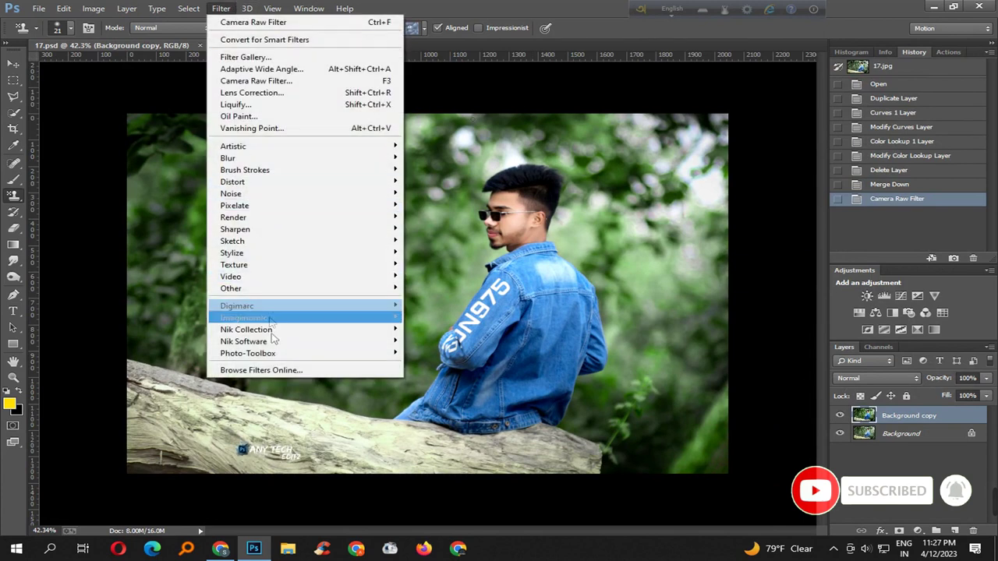
pyautogui.moveTo(257, 317)
pyautogui.click(456, 317)
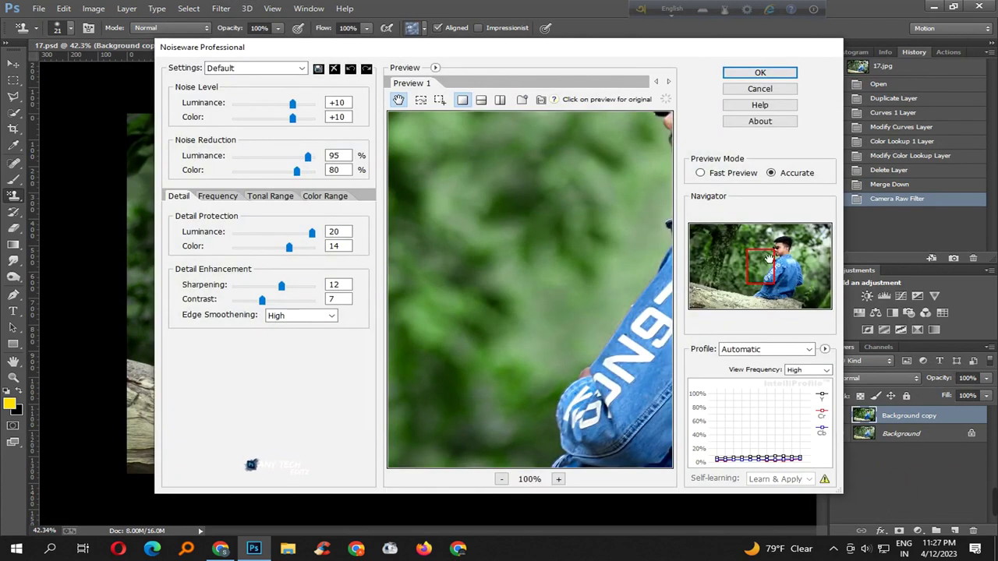
pyautogui.moveTo(768, 258); pyautogui.dragTo(795, 246)
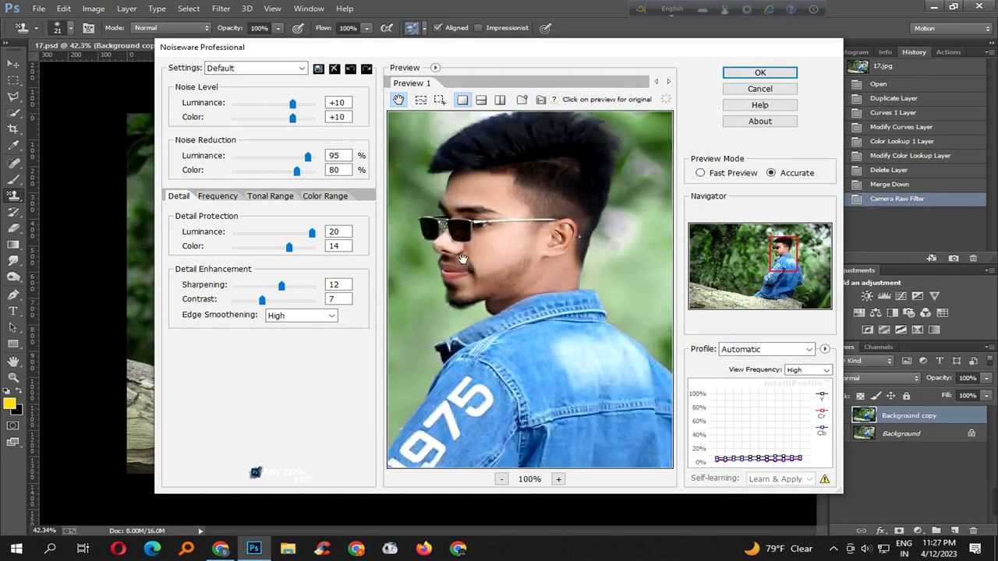
pyautogui.moveTo(462, 259); pyautogui.dragTo(548, 332)
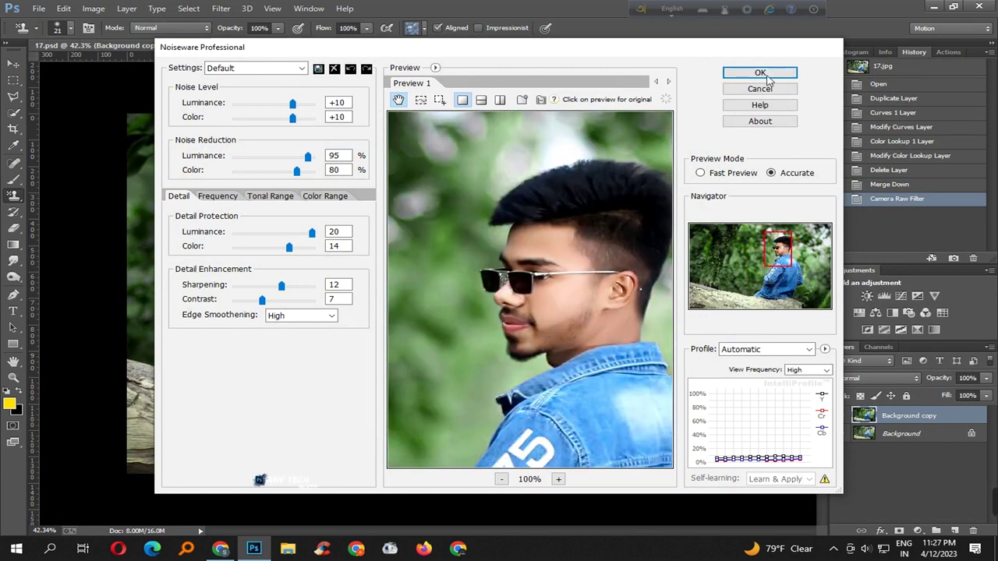
pyautogui.click(760, 74)
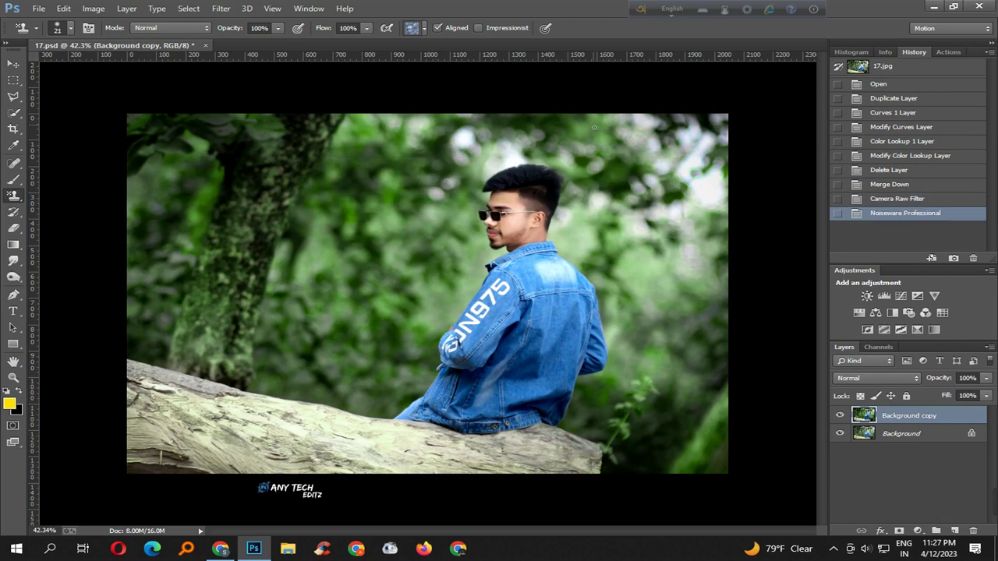
pyautogui.click(223, 8)
pyautogui.moveTo(248, 354)
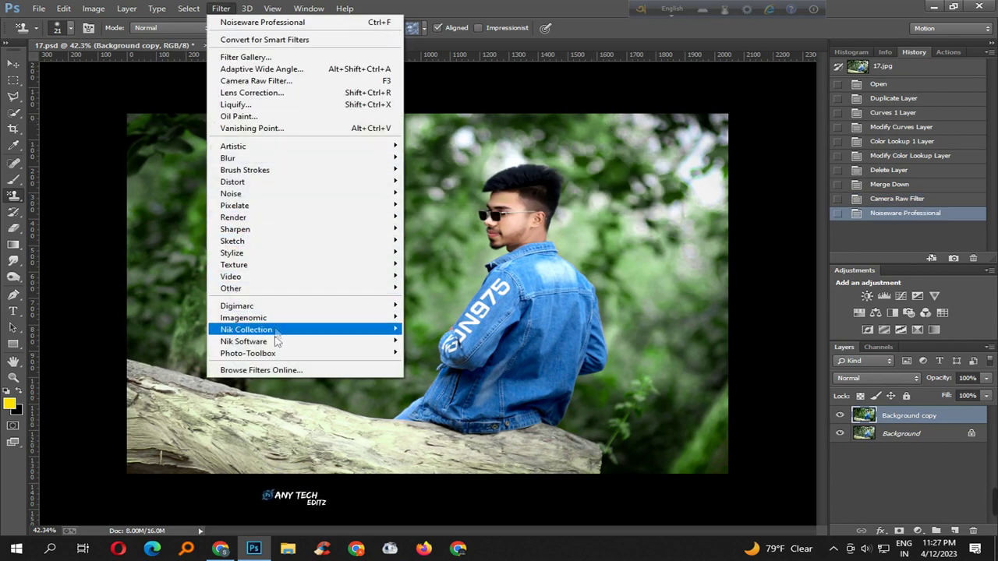
# - Apply SkinFiner with fine smoothing -46, skin brightness -14, contrast +21, highlight -21
pyautogui.click(481, 355)
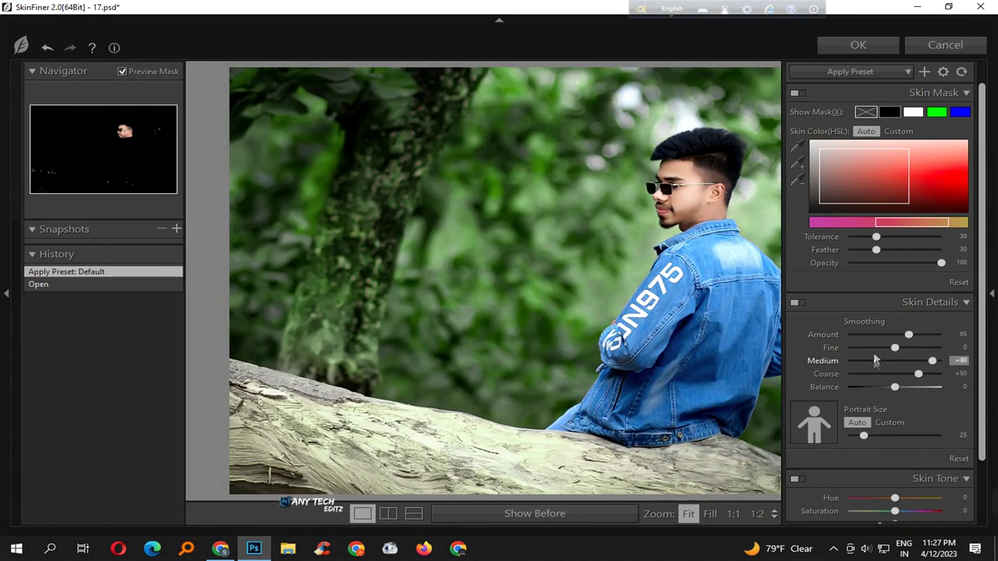
pyautogui.click(873, 348)
pyautogui.scroll(-1, 905, 347)
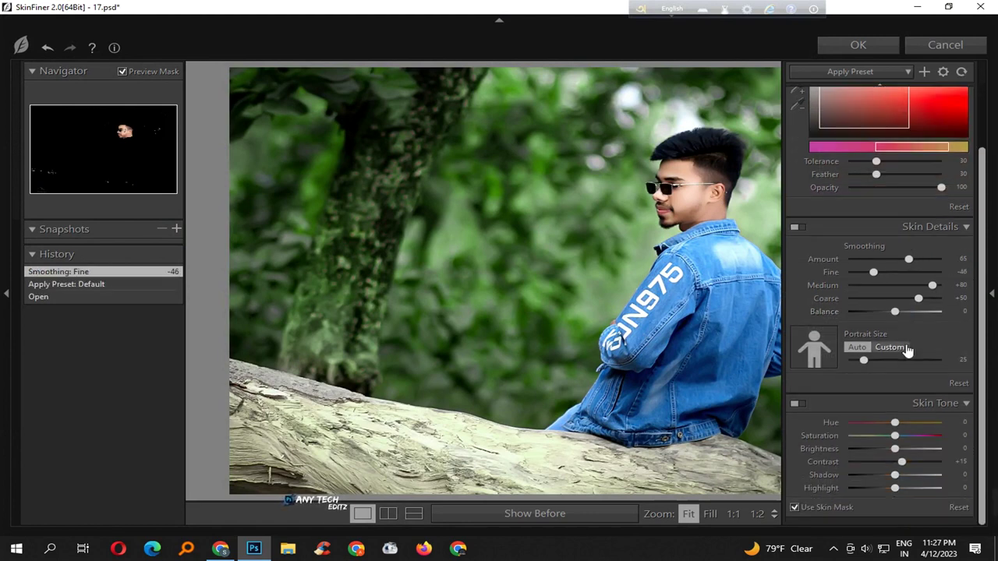
pyautogui.moveTo(875, 450); pyautogui.dragTo(873, 450)
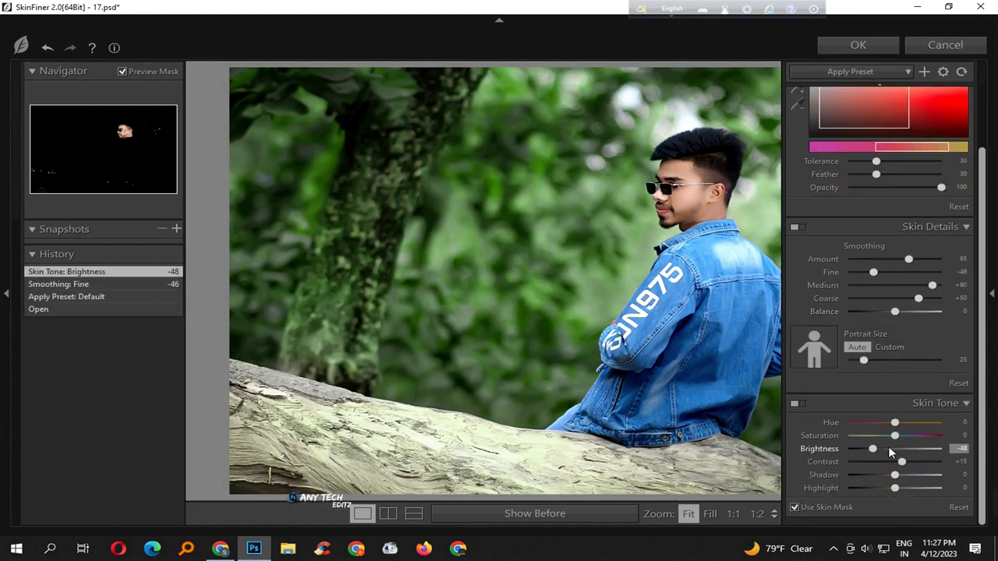
pyautogui.click(889, 450)
pyautogui.moveTo(923, 461)
pyautogui.mouseDown()
pyautogui.moveTo(886, 477)
pyautogui.moveTo(957, 499)
pyautogui.moveTo(888, 494)
pyautogui.mouseUp()
pyautogui.click(886, 490)
pyautogui.click(833, 44)
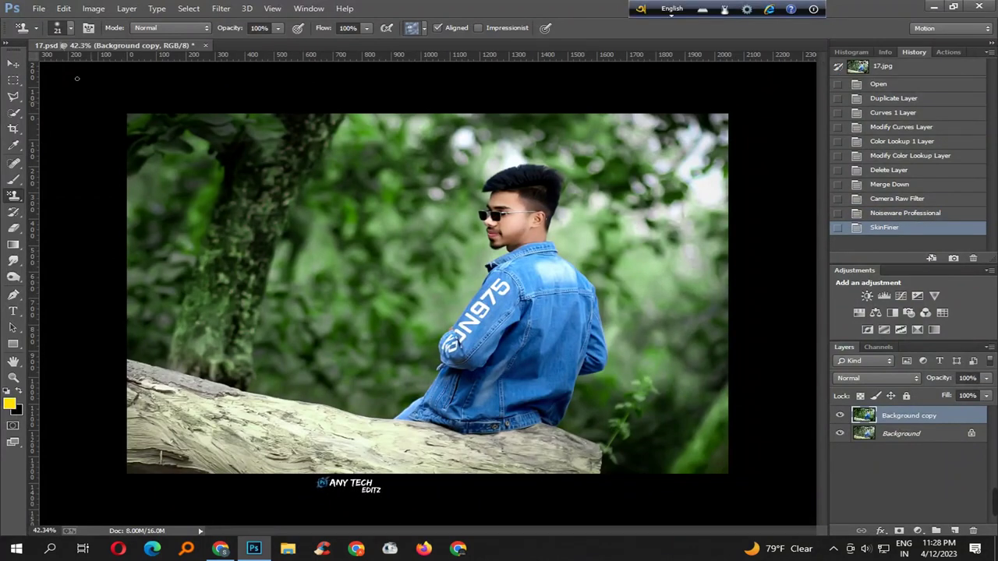
# - Save the file and reopen Camera Raw on the HSL saturation sliders
pyautogui.click(38, 8)
pyautogui.click(47, 122)
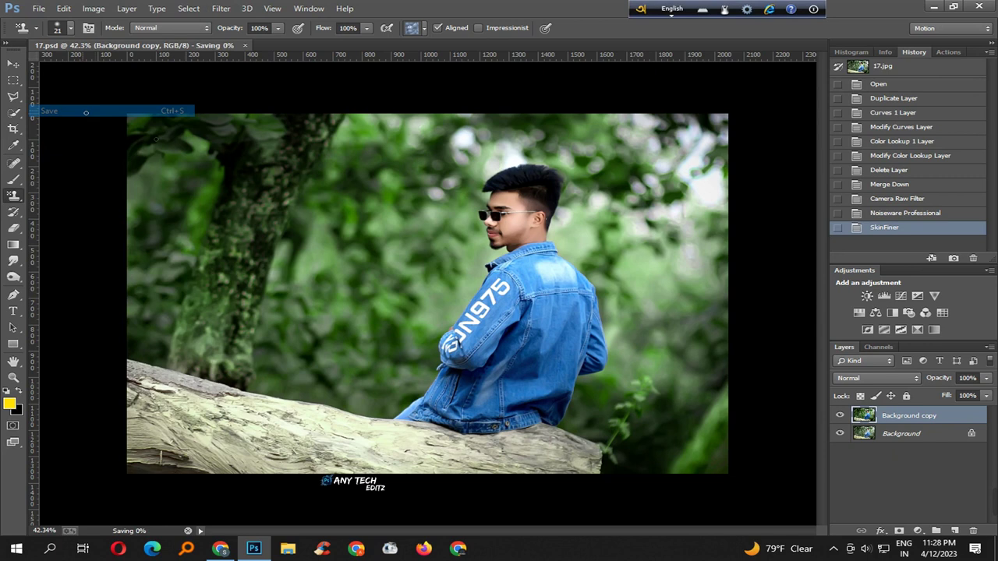
pyautogui.click(15, 65)
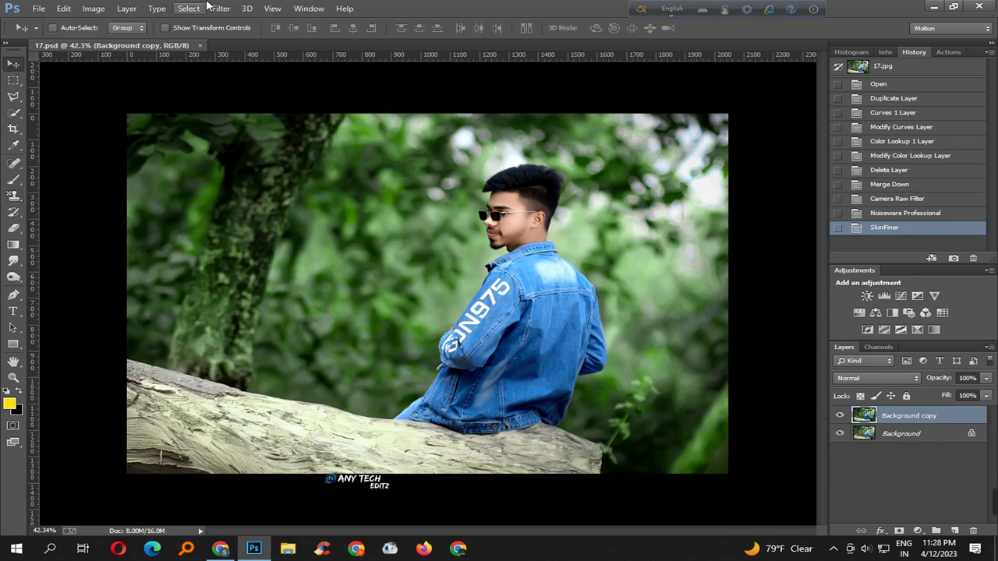
pyautogui.click(218, 7)
pyautogui.click(308, 81)
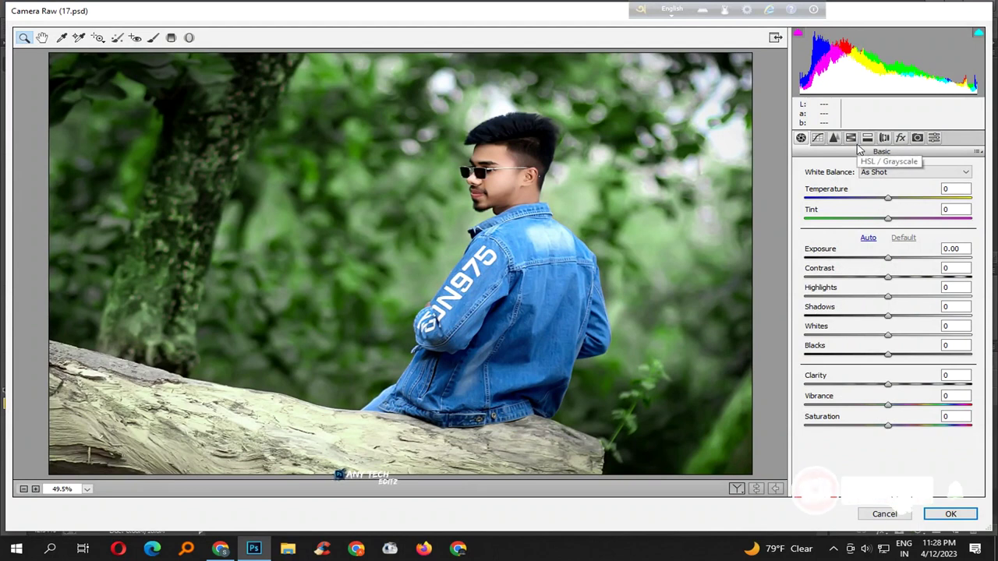
pyautogui.click(856, 142)
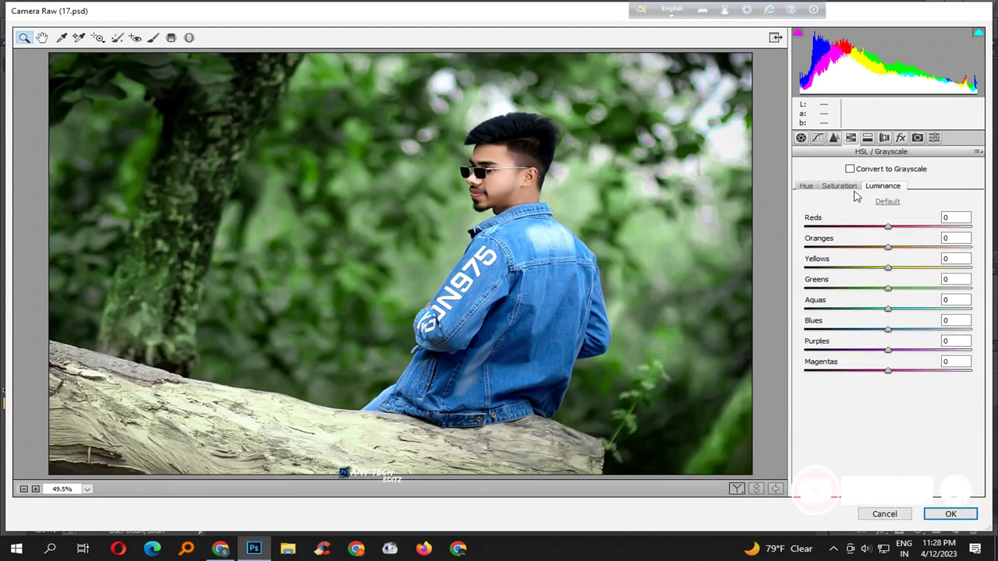
pyautogui.click(855, 188)
# - Set saturation to Greens -100, Aquas -40, Blues -18 and Yellows -100
pyautogui.moveTo(887, 289); pyautogui.dragTo(788, 294)
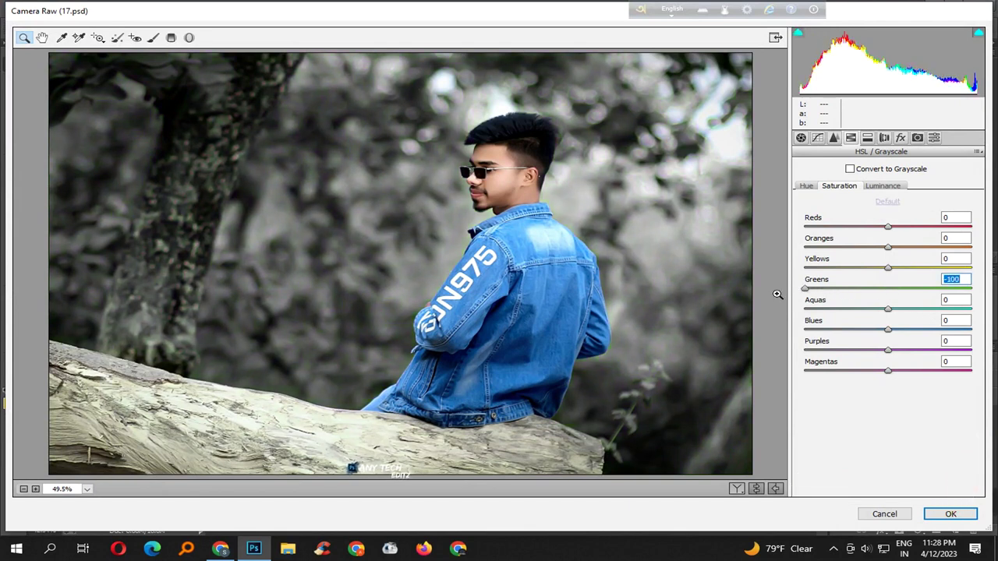
pyautogui.moveTo(865, 319); pyautogui.dragTo(815, 322)
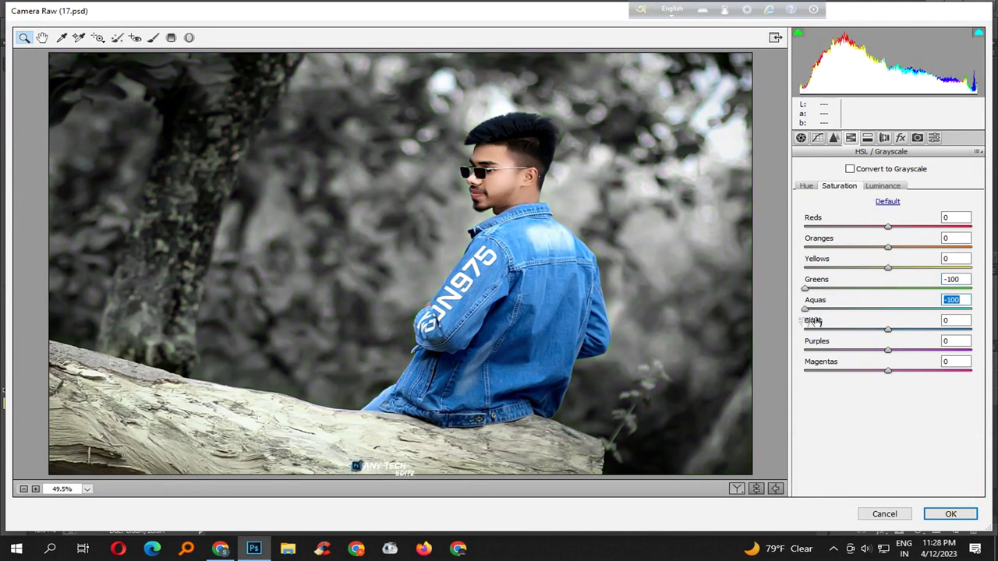
pyautogui.moveTo(874, 330)
pyautogui.mouseDown()
pyautogui.moveTo(865, 331)
pyautogui.moveTo(876, 339)
pyautogui.mouseUp()
pyautogui.moveTo(886, 268); pyautogui.dragTo(804, 268)
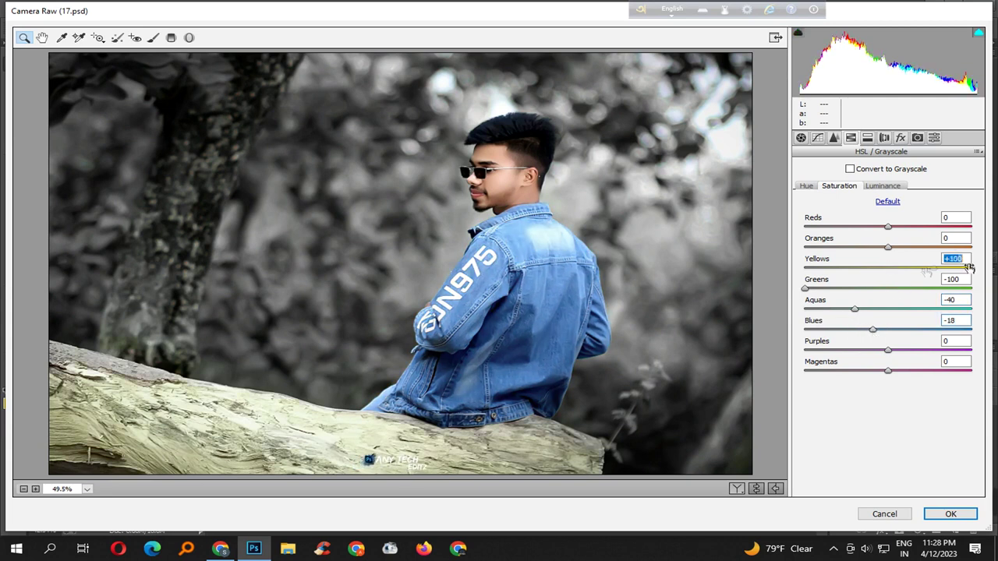
pyautogui.moveTo(934, 278); pyautogui.dragTo(793, 286)
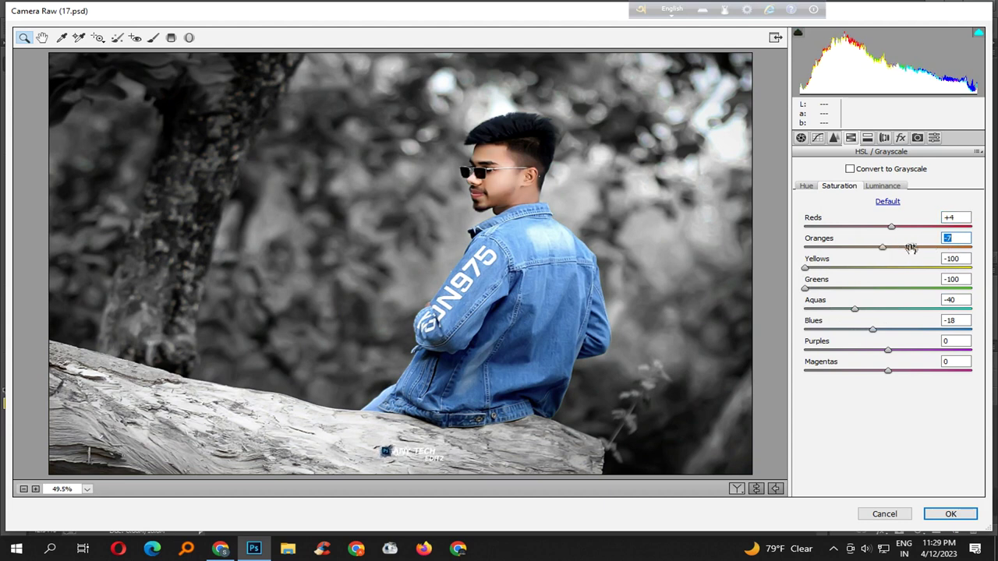
# - Add a -18 post-crop vignette, set Green/Blue Primary saturation to -2/+4, and save
pyautogui.click(900, 138)
pyautogui.click(874, 300)
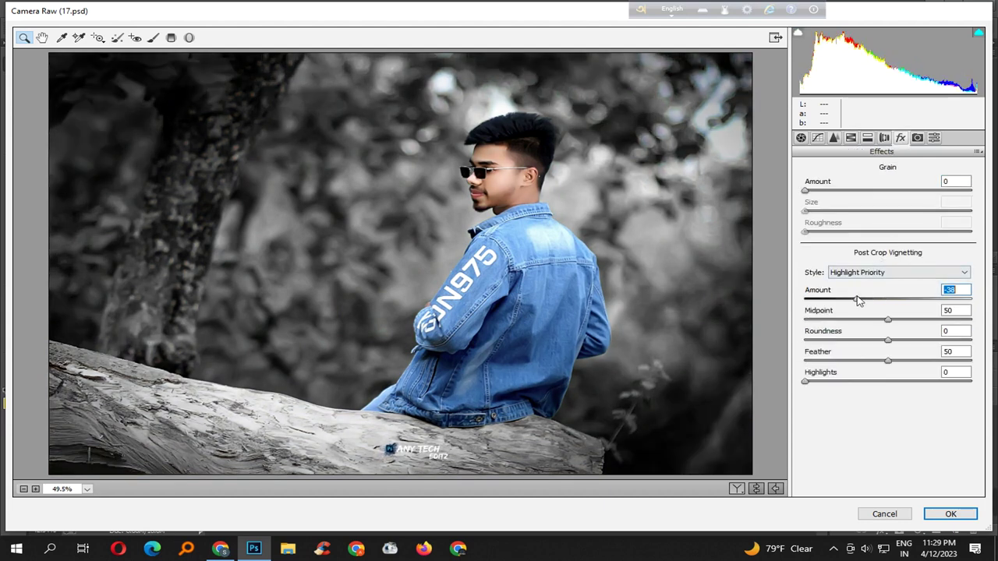
pyautogui.moveTo(874, 302); pyautogui.dragTo(882, 302)
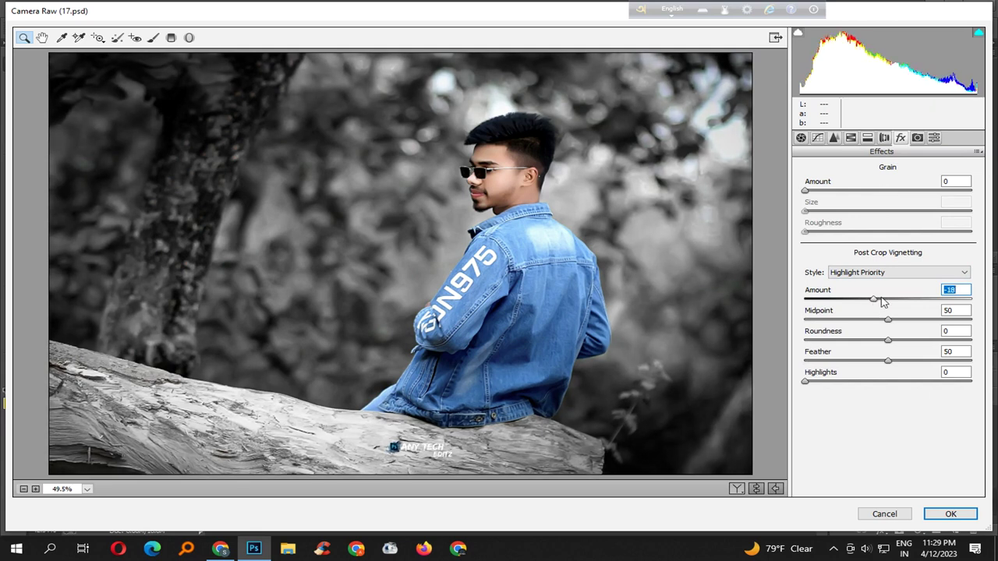
pyautogui.click(917, 141)
pyautogui.moveTo(900, 336); pyautogui.dragTo(899, 342)
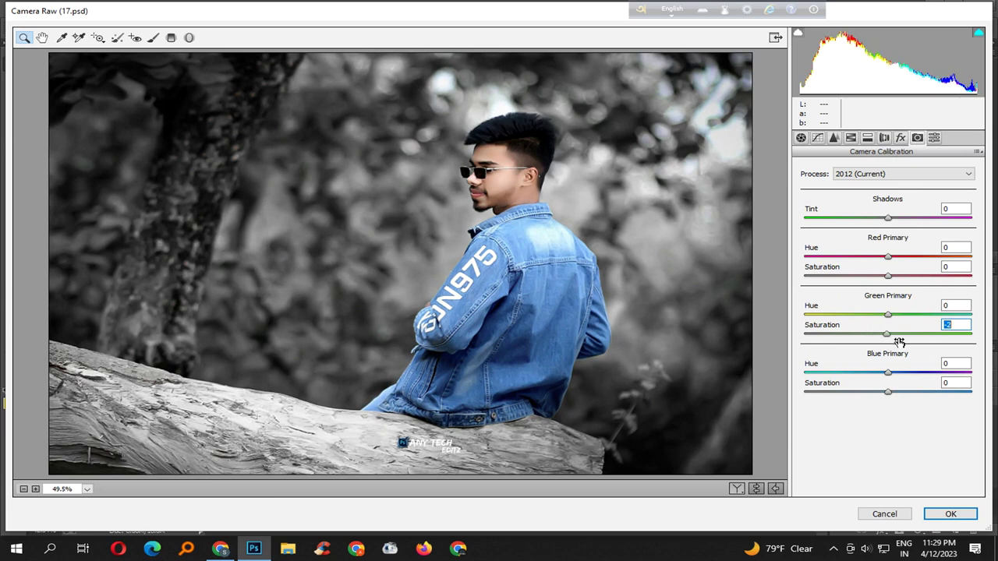
pyautogui.moveTo(902, 394); pyautogui.dragTo(905, 398)
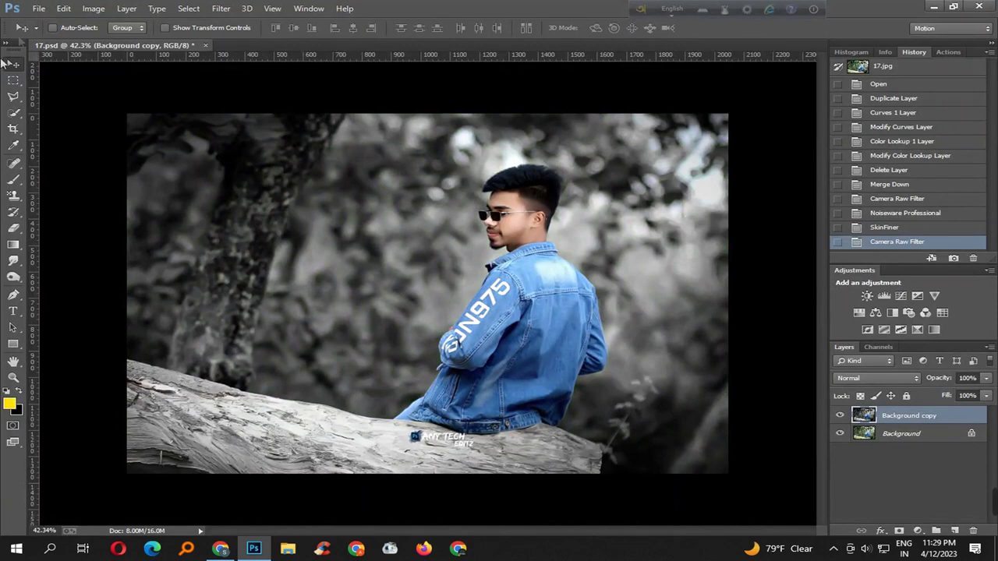
pyautogui.click(38, 9)
pyautogui.click(78, 112)
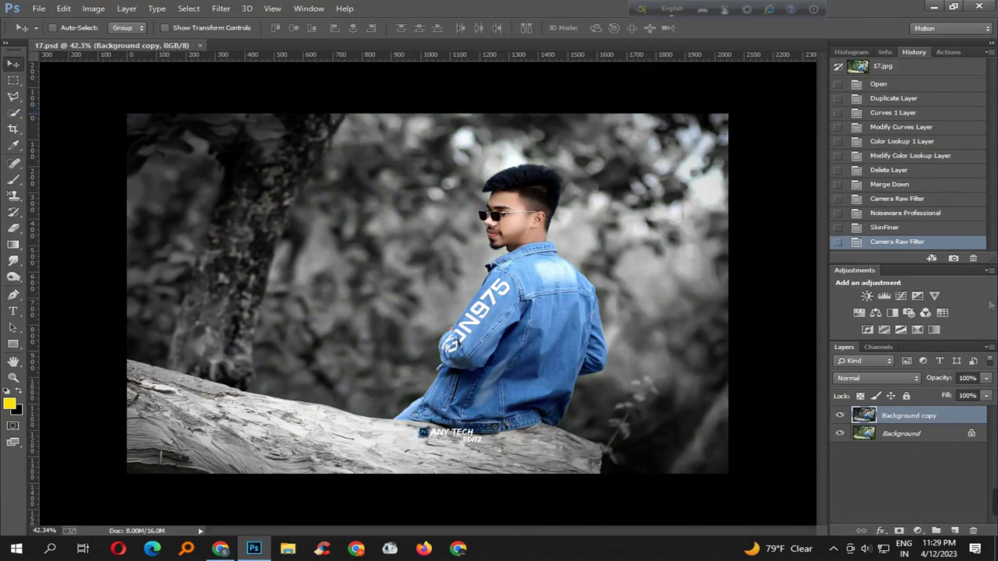
# - Add a Curves layer raising the Green channel's black output to 17 for greenish shadows
pyautogui.click(903, 300)
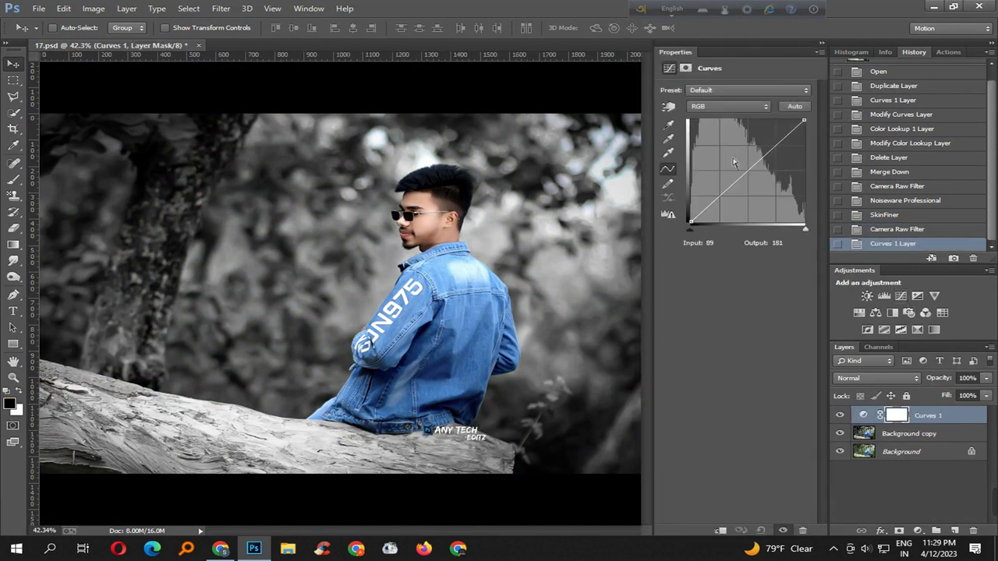
pyautogui.click(730, 106)
pyautogui.click(714, 136)
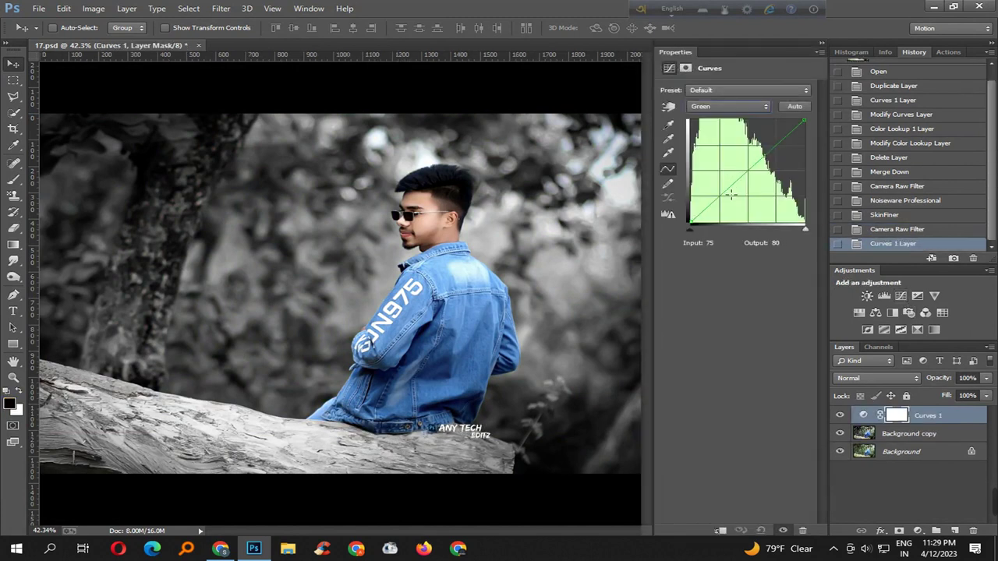
pyautogui.click(725, 190)
pyautogui.moveTo(778, 150); pyautogui.dragTo(784, 147)
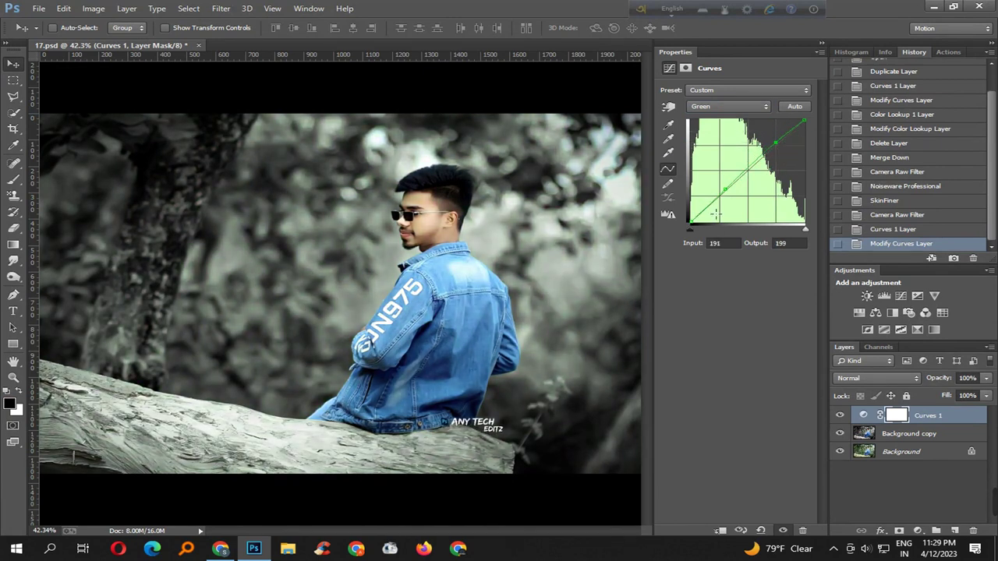
pyautogui.moveTo(691, 225); pyautogui.dragTo(691, 219)
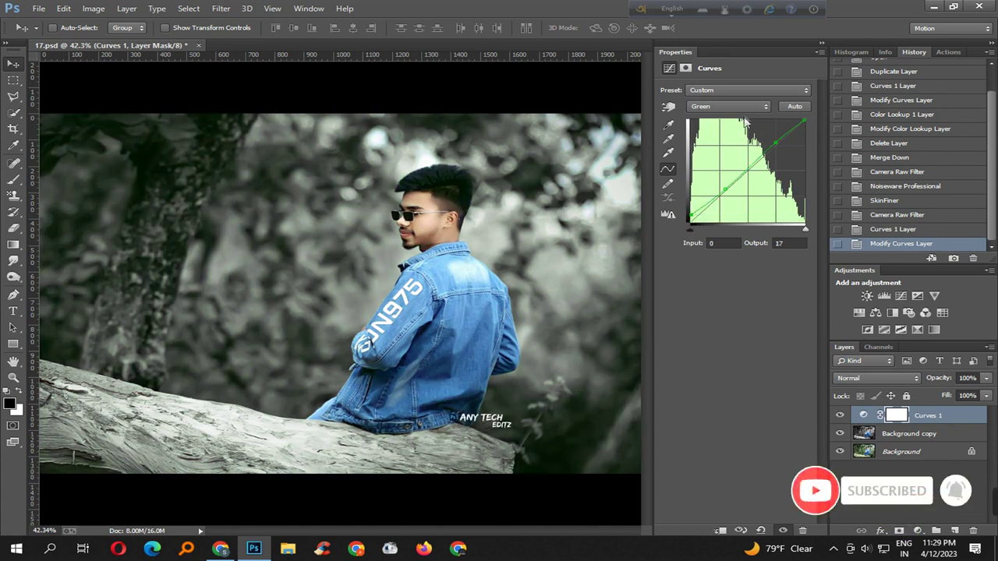
pyautogui.click(718, 106)
# - Switch Curves 1 to the Blue channel and add trial points, deleting the upper one
pyautogui.click(717, 150)
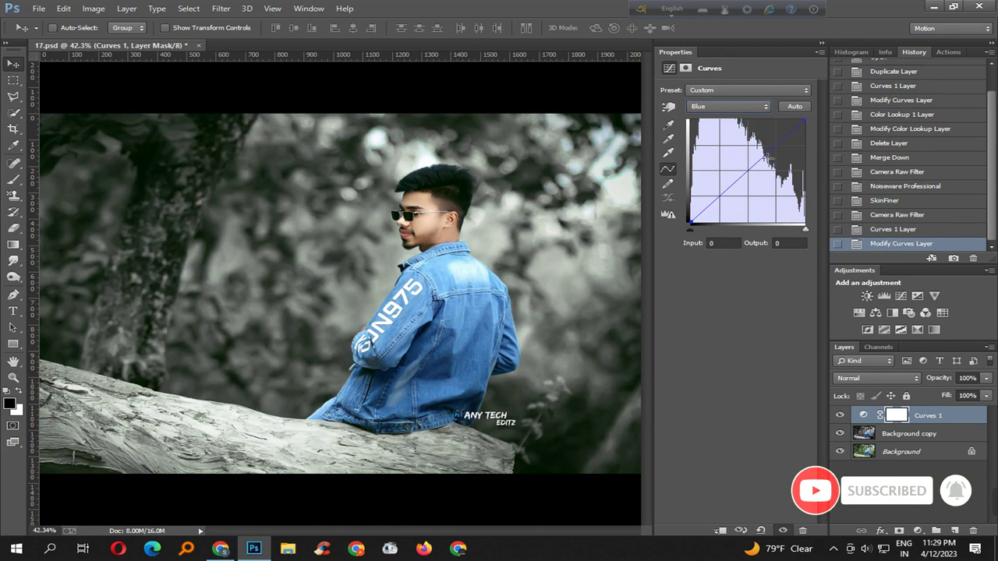
pyautogui.moveTo(770, 153); pyautogui.dragTo(770, 147)
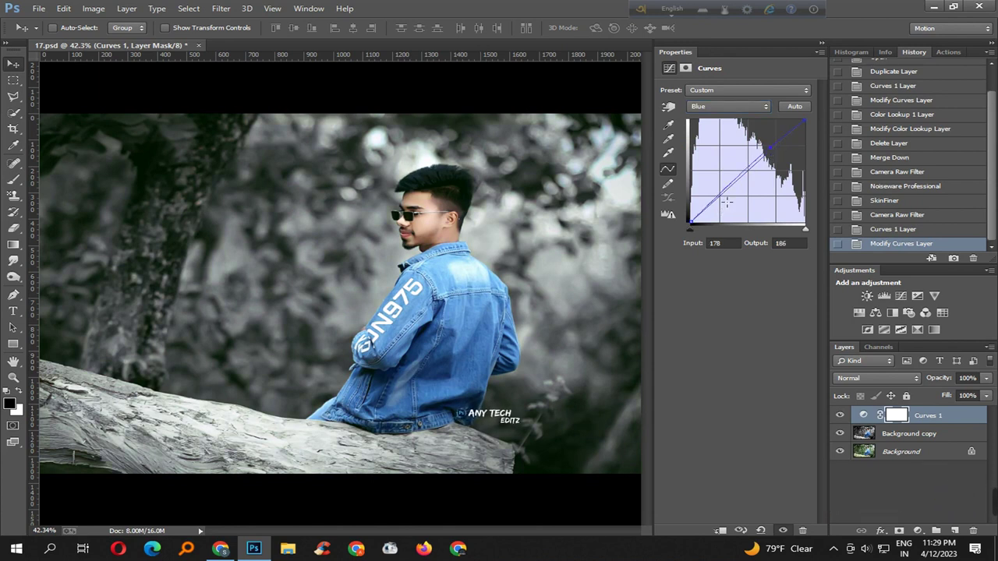
pyautogui.moveTo(690, 222); pyautogui.dragTo(691, 208)
pyautogui.moveTo(770, 150); pyautogui.dragTo(776, 166)
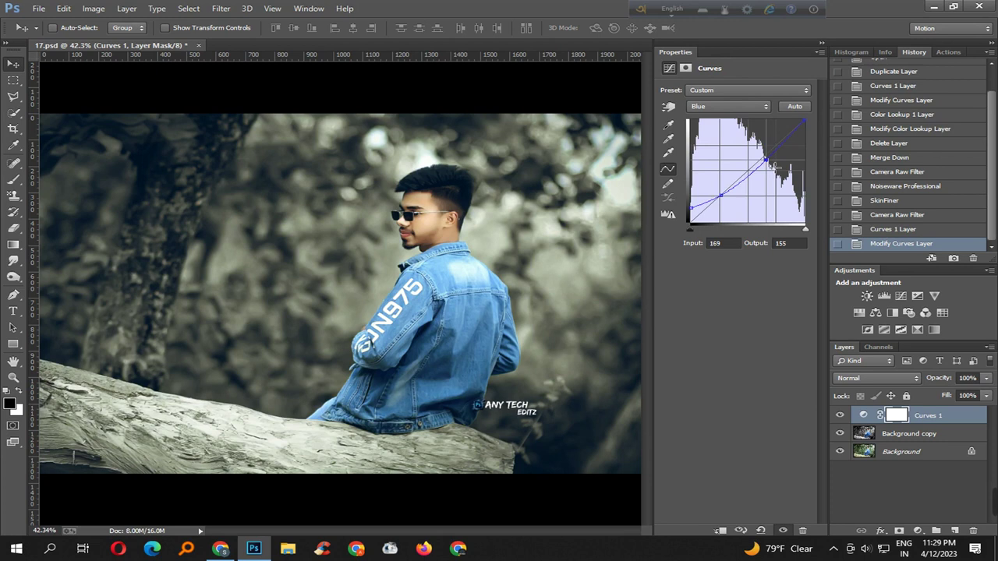
pyautogui.click(736, 189)
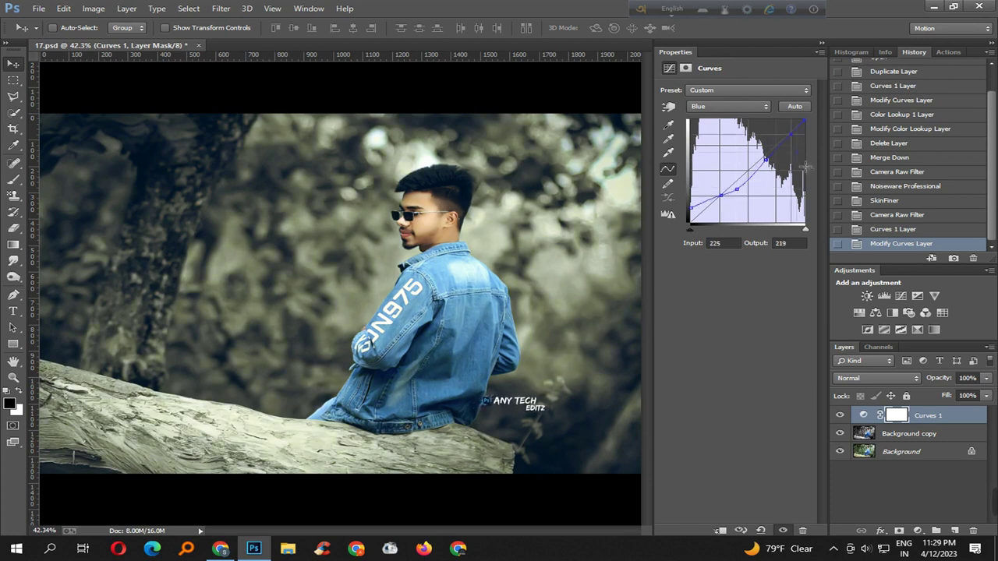
pyautogui.moveTo(791, 134)
pyautogui.mouseDown()
pyautogui.moveTo(786, 125)
pyautogui.moveTo(785, 137)
pyautogui.mouseUp()
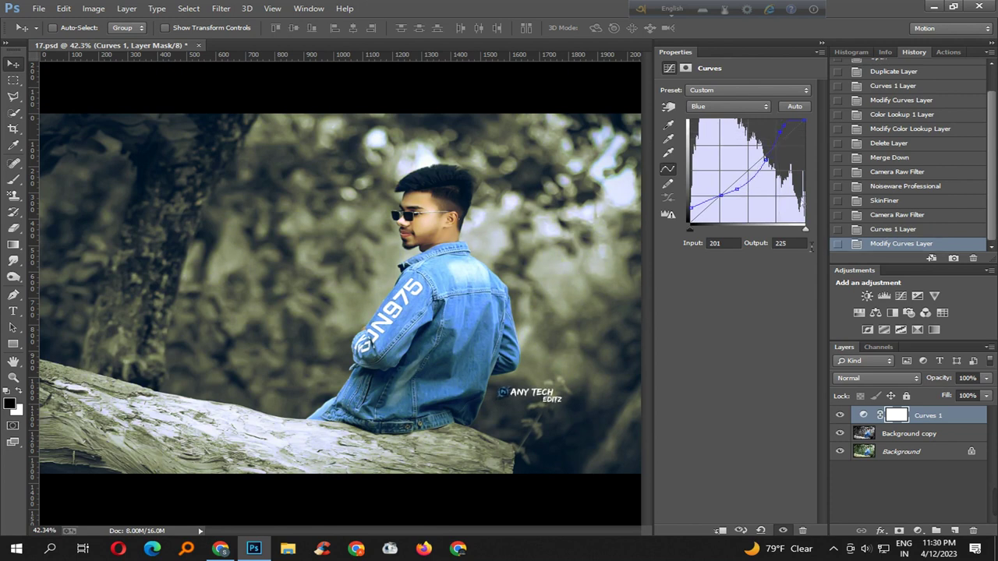
pyautogui.press('Delete')
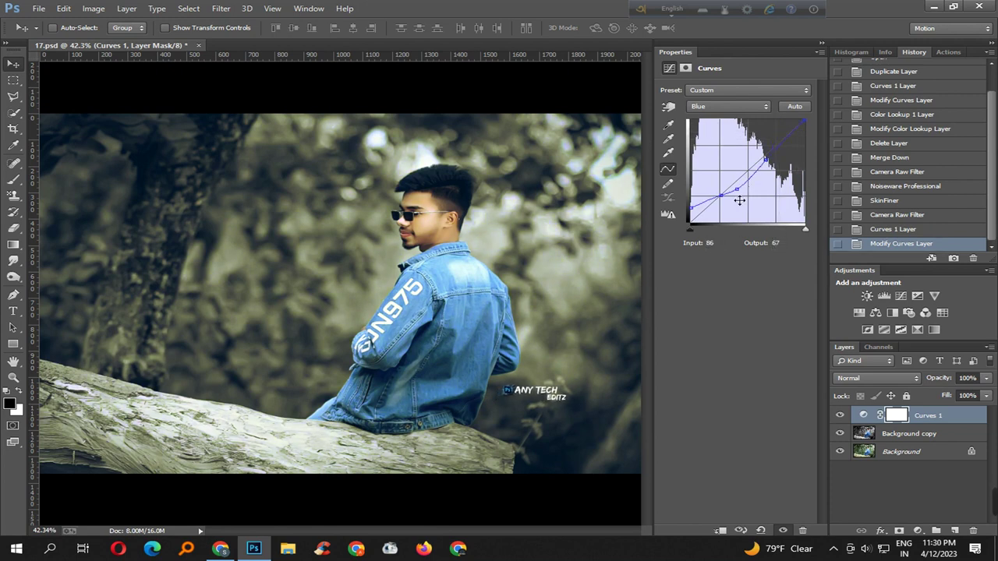
pyautogui.moveTo(741, 192); pyautogui.dragTo(745, 184)
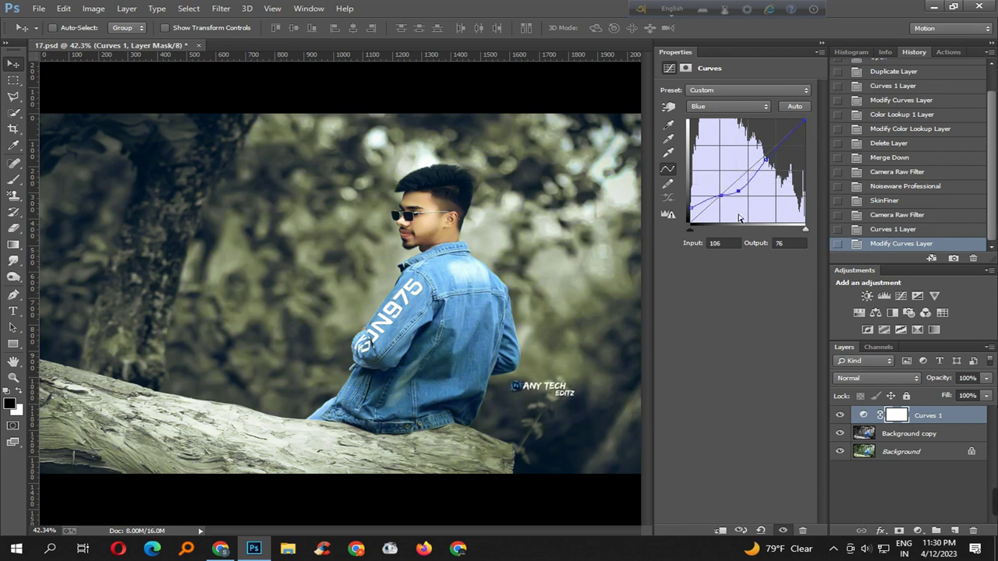
pyautogui.press('Up')
pyautogui.press('Up')
pyautogui.press('Up')
pyautogui.press('Down')
pyautogui.press('Down')
pyautogui.press('Down')
pyautogui.press('Down')
pyautogui.press('Down')
pyautogui.press('Down')
# - Lower the Blue curve's top-right endpoint, add a midpoint, and lift its shadow end
pyautogui.moveTo(699, 217)
pyautogui.mouseDown()
pyautogui.moveTo(699, 201)
pyautogui.moveTo(699, 216)
pyautogui.mouseUp()
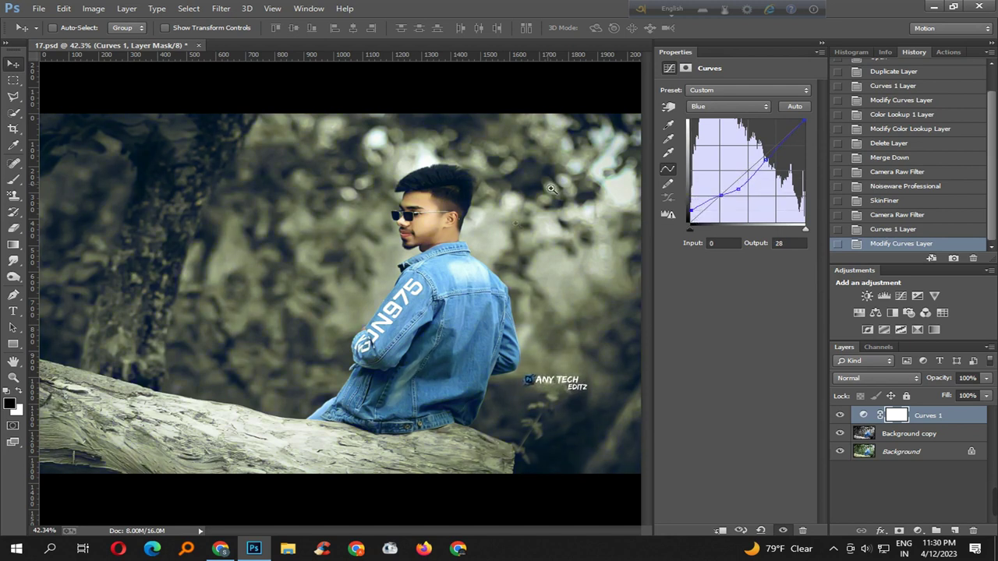
pyautogui.scroll(-5, 551, 188)
pyautogui.scroll(4, 538, 187)
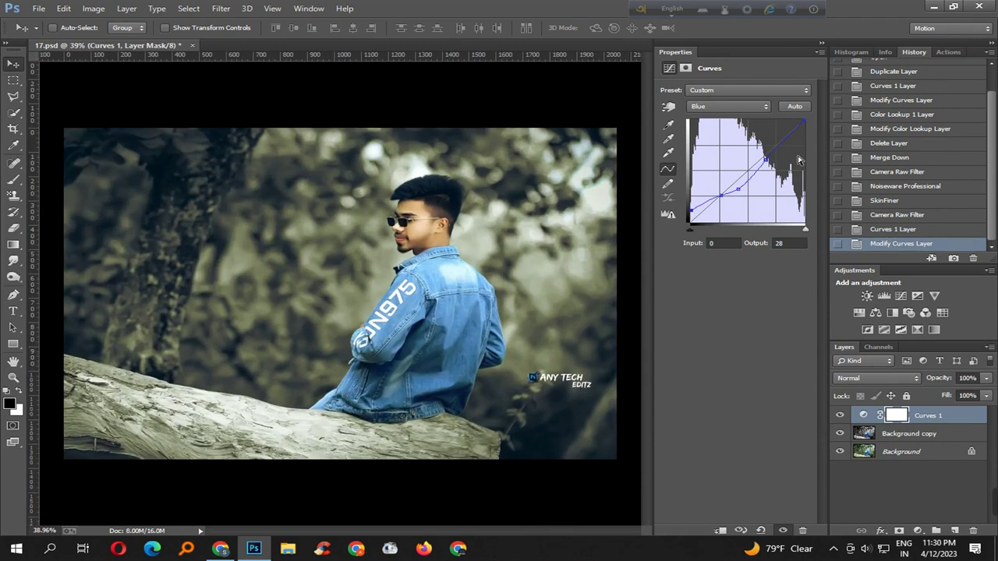
pyautogui.moveTo(747, 198); pyautogui.dragTo(746, 195)
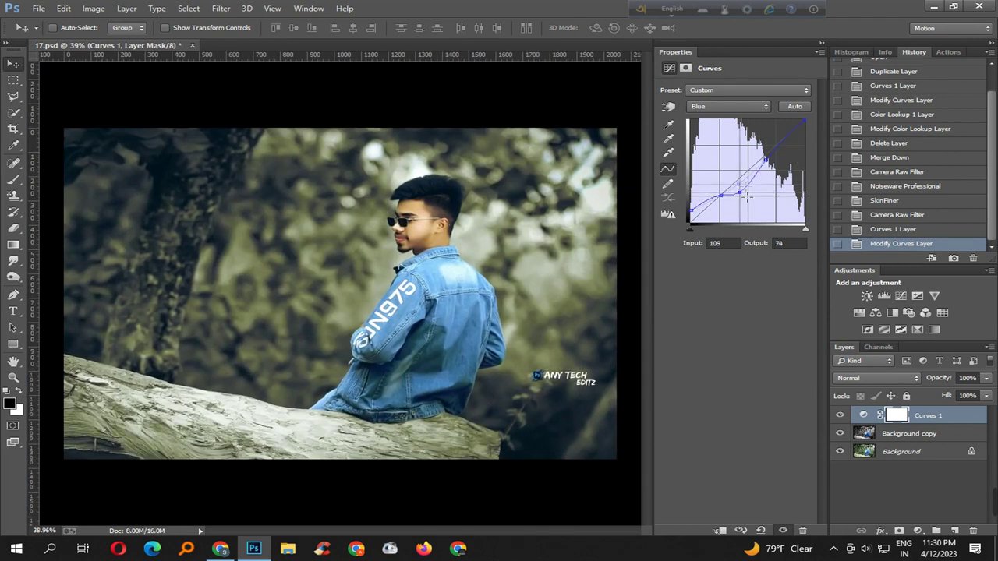
pyautogui.click(804, 122)
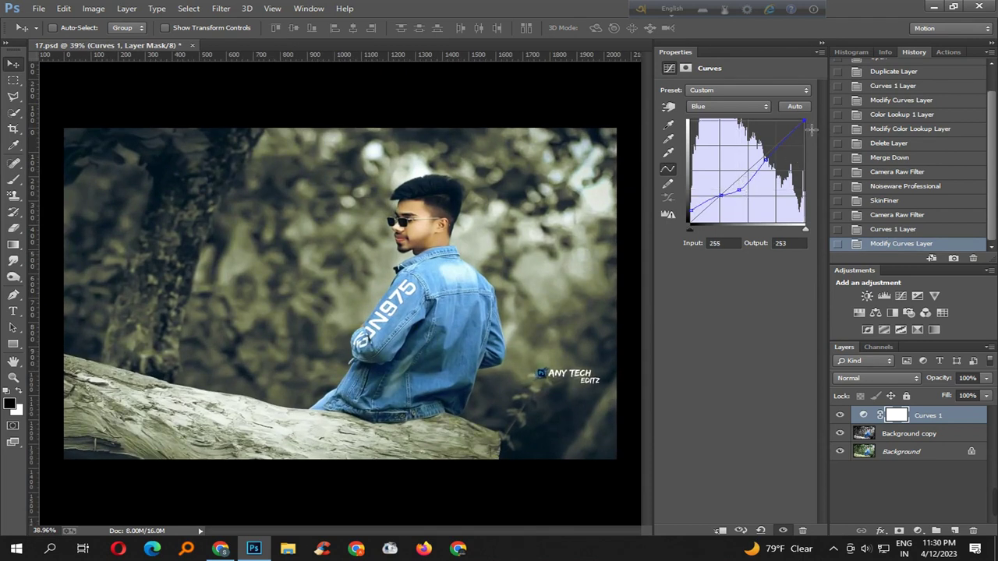
pyautogui.moveTo(808, 125); pyautogui.dragTo(808, 134)
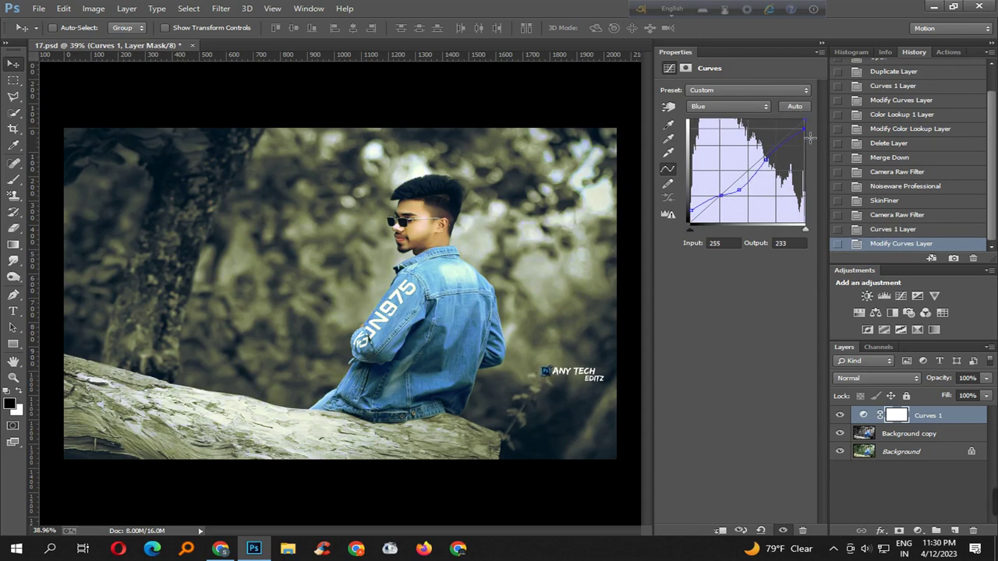
pyautogui.moveTo(766, 160)
pyautogui.mouseDown()
pyautogui.moveTo(759, 147)
pyautogui.moveTo(818, 148)
pyautogui.mouseUp()
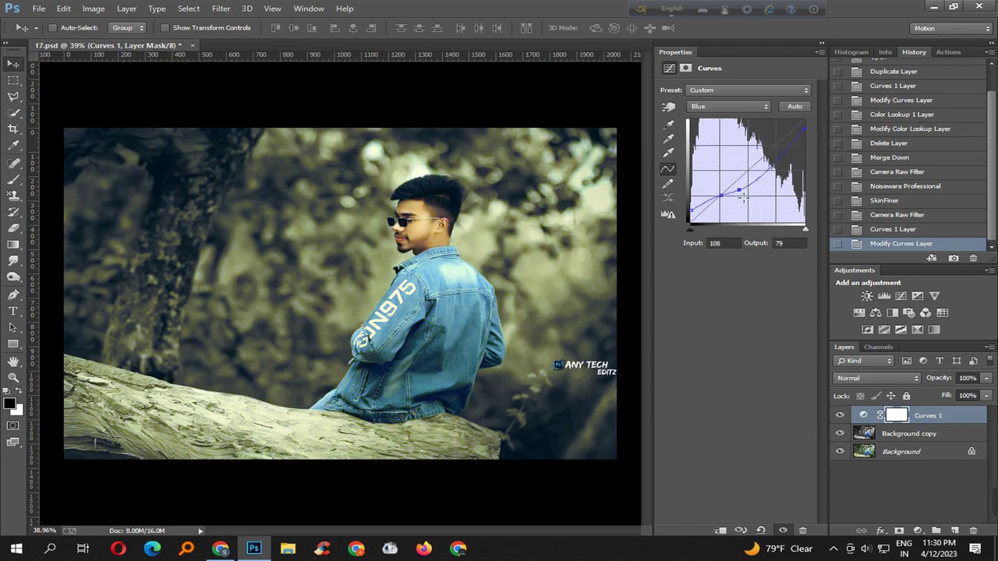
pyautogui.moveTo(697, 219)
pyautogui.mouseDown()
pyautogui.moveTo(689, 208)
pyautogui.moveTo(720, 197)
pyautogui.mouseUp()
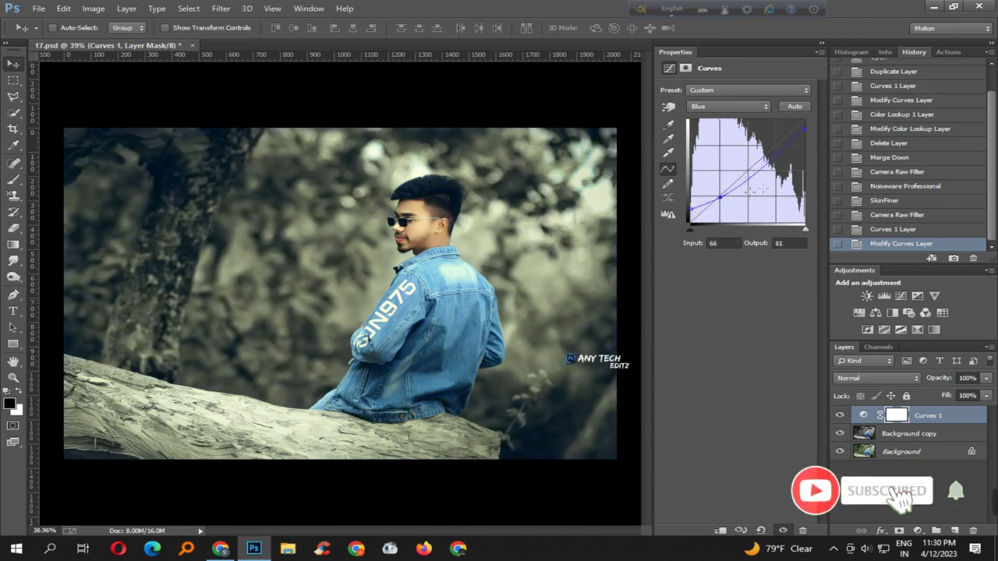
# - On the Green curve, add two points and lower the shadow point so input 72 maps to 64
pyautogui.click(745, 106)
pyautogui.click(717, 140)
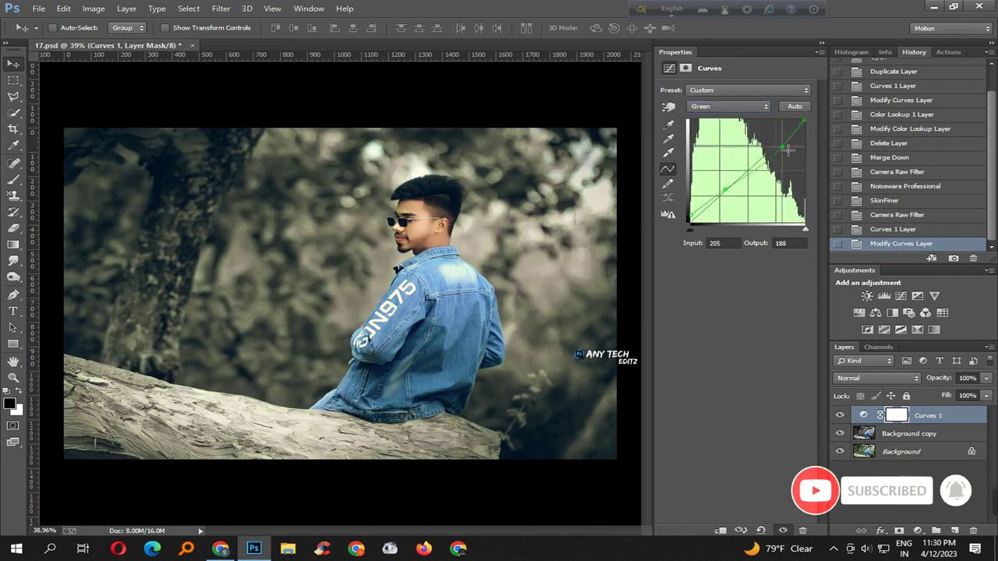
pyautogui.moveTo(778, 147); pyautogui.dragTo(776, 141)
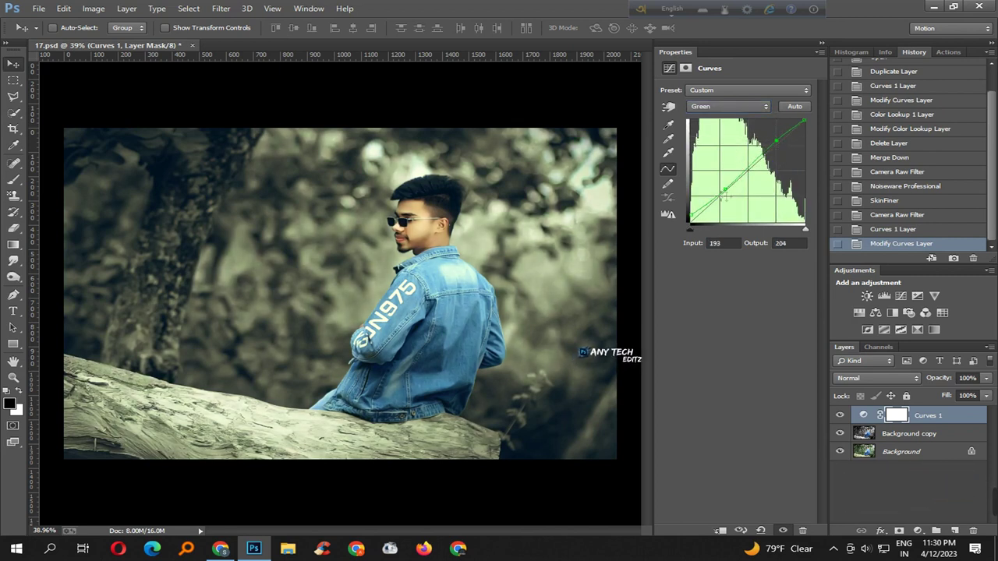
pyautogui.moveTo(733, 195); pyautogui.dragTo(730, 188)
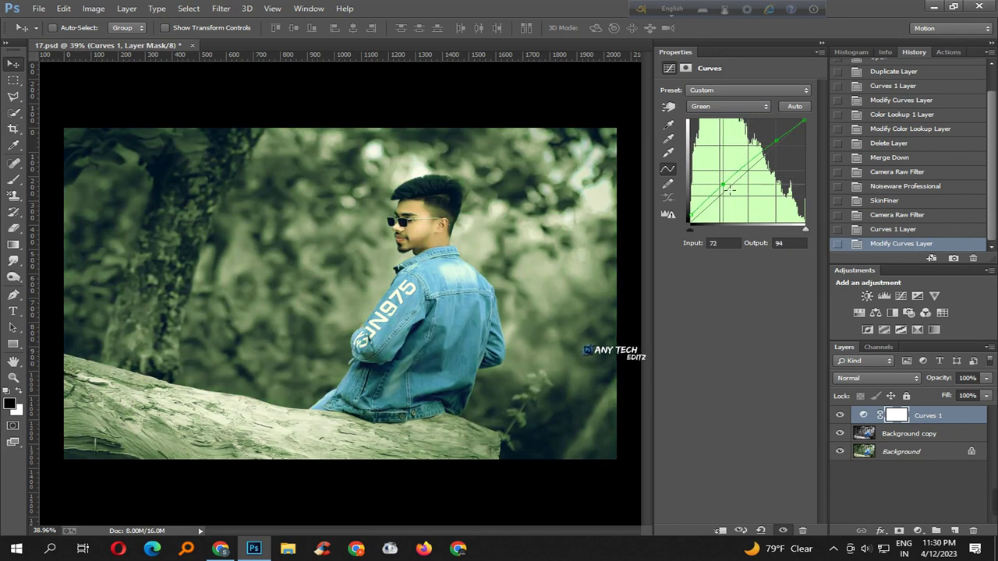
pyautogui.hotkey('shift', 'Down')
pyautogui.hotkey('shift', 'Down')
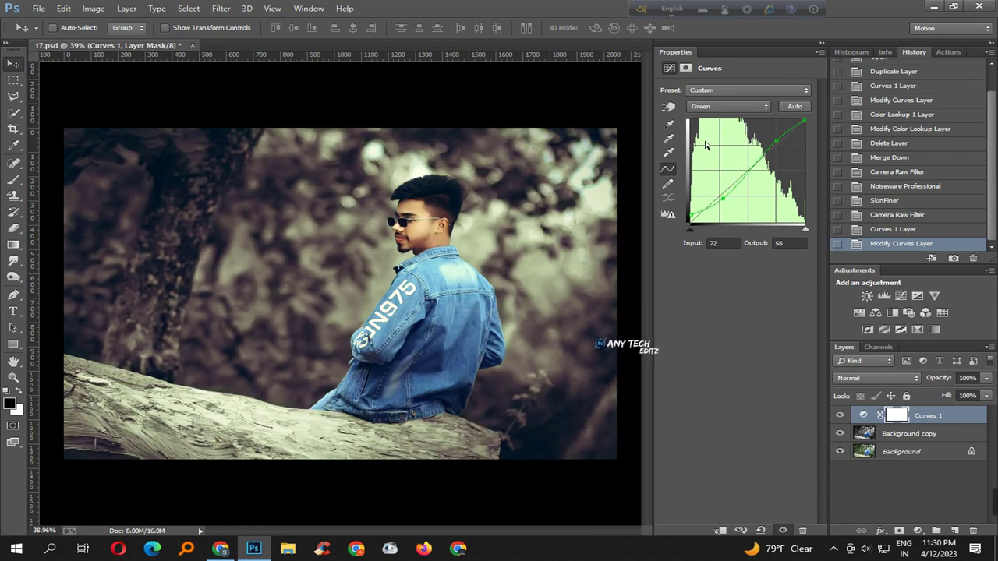
# - Move the Curves channel selection from Green toward Red
pyautogui.click(704, 108)
pyautogui.click(708, 136)
pyautogui.click(717, 109)
pyautogui.click(719, 153)
pyautogui.press('Up')
# - Select the Red channel and add low and high points so input 210 maps to 205
pyautogui.press('Up')
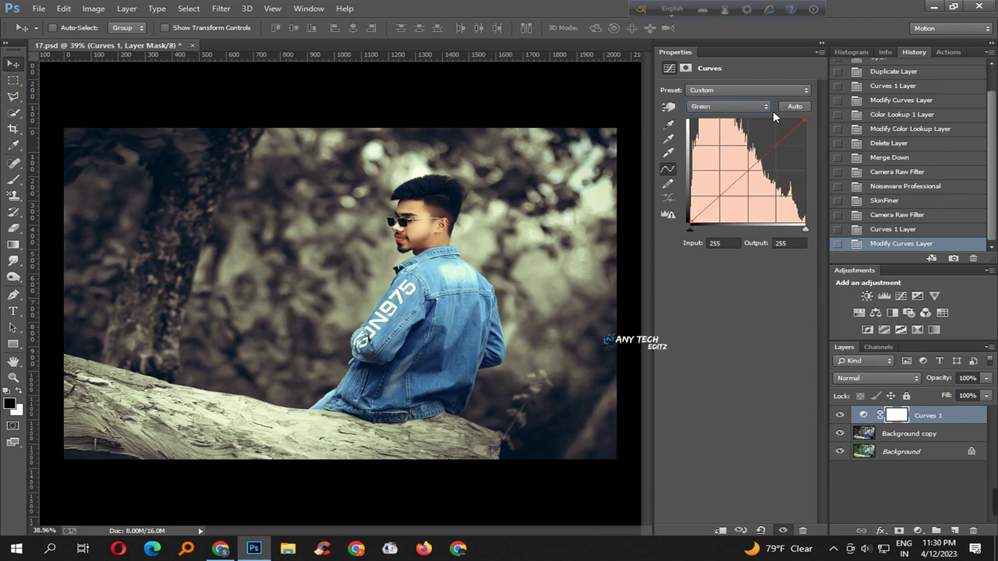
pyautogui.press('Up')
pyautogui.press('Down')
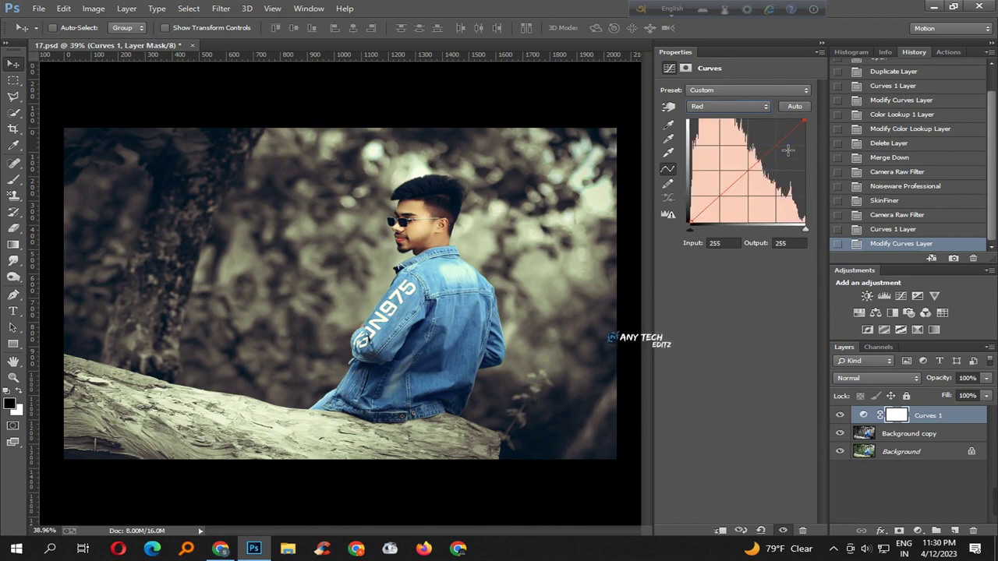
pyautogui.moveTo(724, 209); pyautogui.dragTo(726, 207)
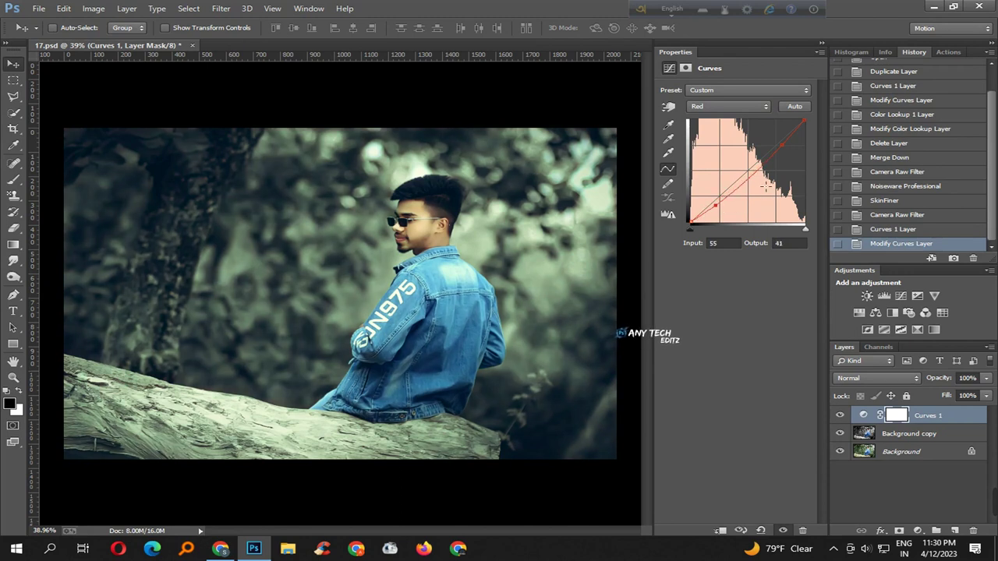
pyautogui.moveTo(786, 152); pyautogui.dragTo(787, 146)
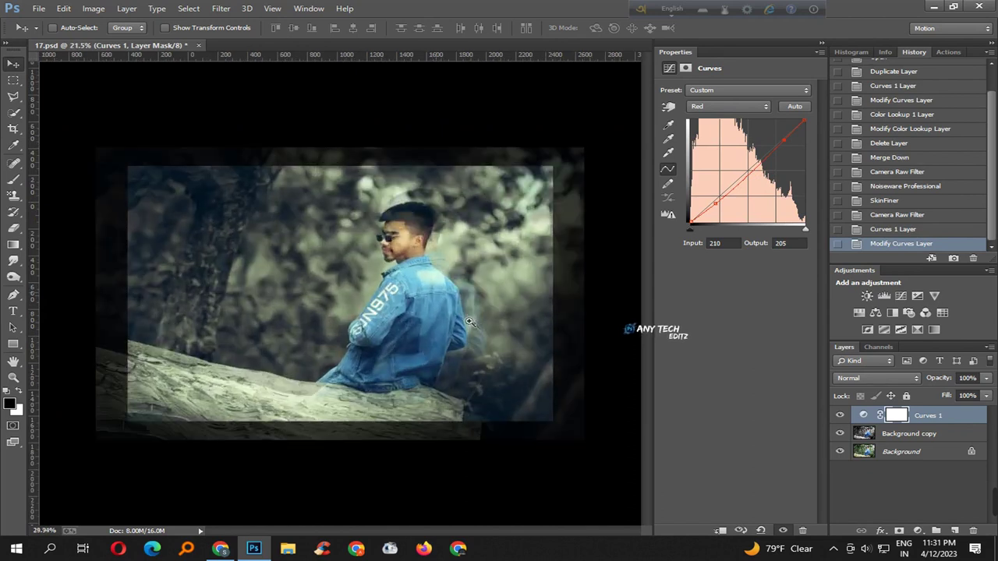
pyautogui.moveTo(500, 235); pyautogui.dragTo(496, 235)
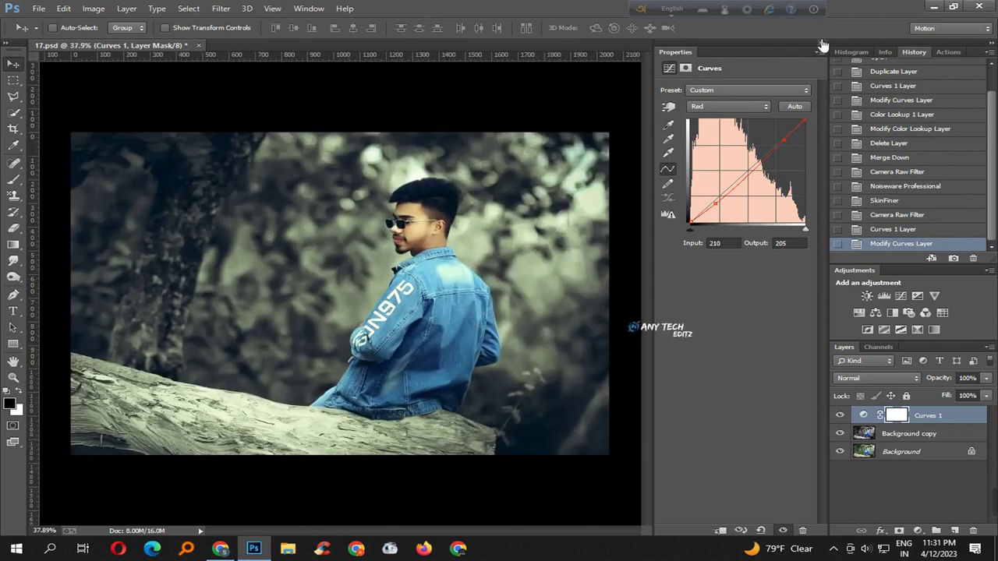
# - Collapse Properties, toggle Curves 1 off and on to compare, then add a vector mask
pyautogui.click(821, 44)
pyautogui.click(840, 415)
pyautogui.click(840, 416)
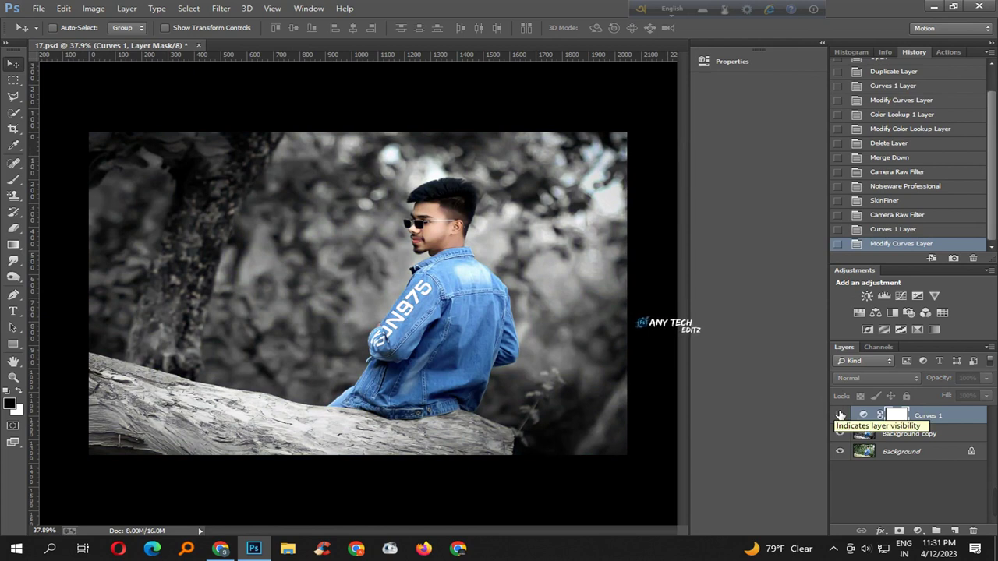
pyautogui.click(840, 417)
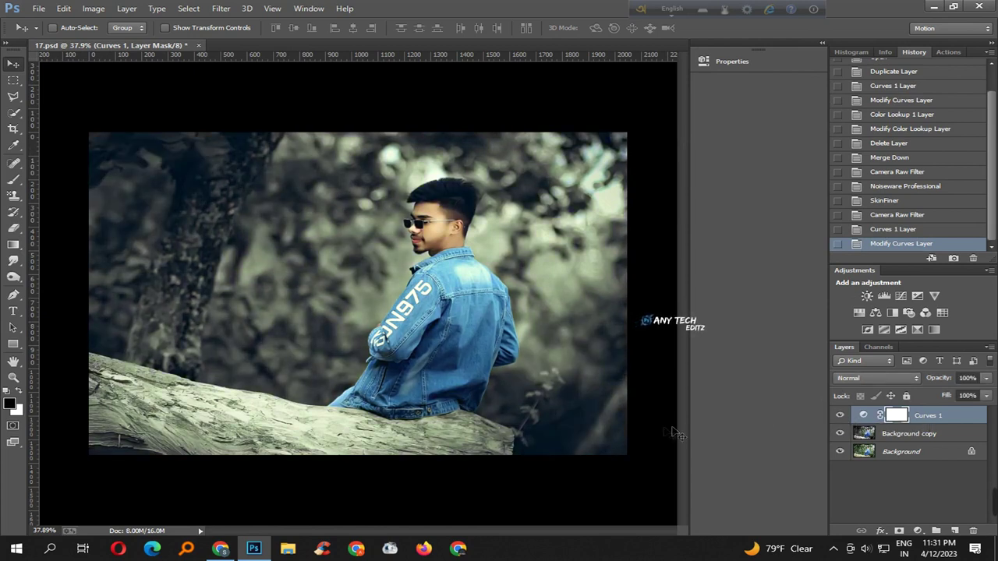
pyautogui.scroll(-3, 449, 224)
pyautogui.scroll(3, 451, 257)
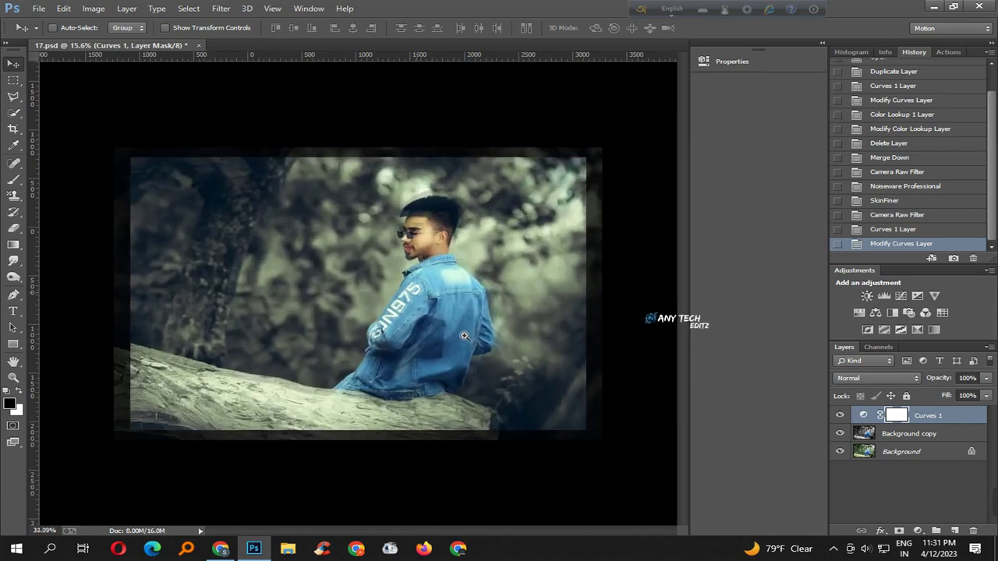
pyautogui.scroll(1, 452, 312)
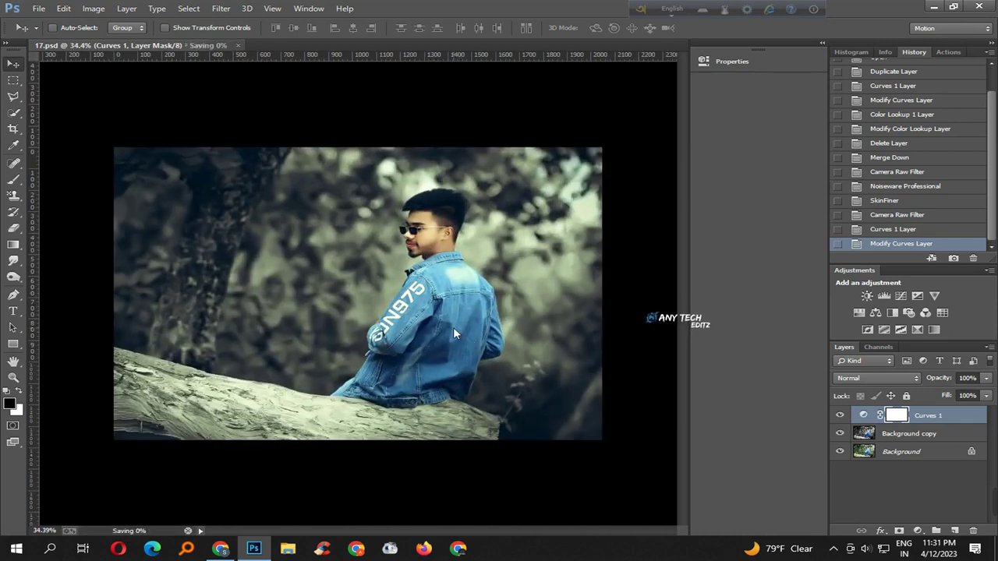
pyautogui.click(901, 531)
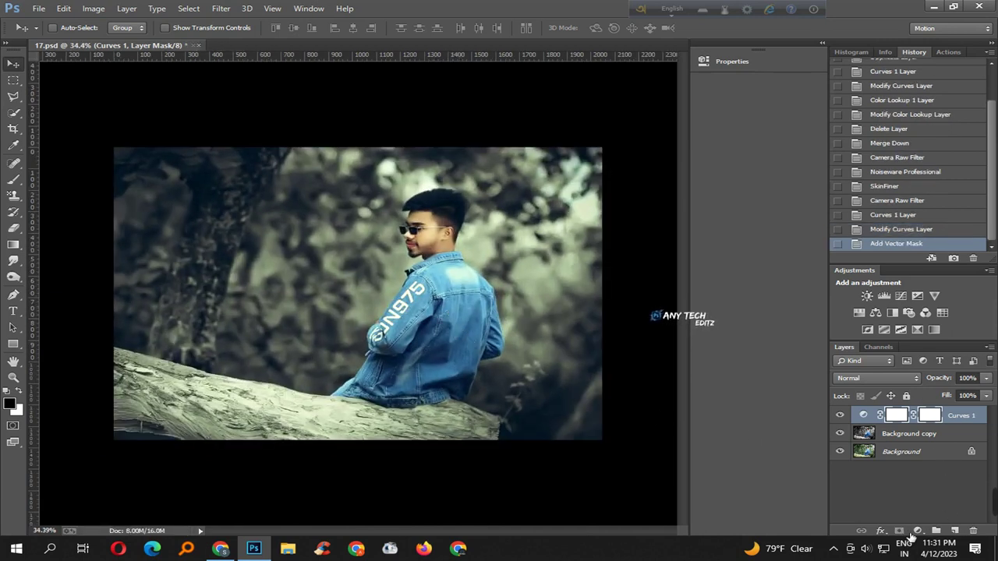
# - Set a smaller Brush size and paint the Curves 1 mask over the neck
pyautogui.click(13, 179)
pyautogui.scroll(5, 361, 229)
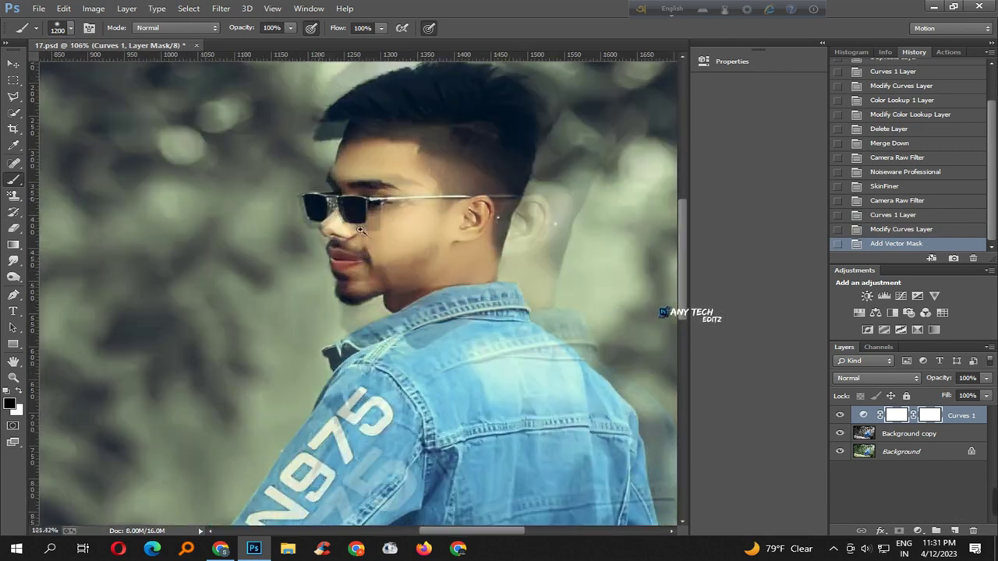
pyautogui.scroll(3, 361, 229)
pyautogui.rightClick(452, 225)
pyautogui.moveTo(551, 249); pyautogui.dragTo(445, 250)
pyautogui.press('Return')
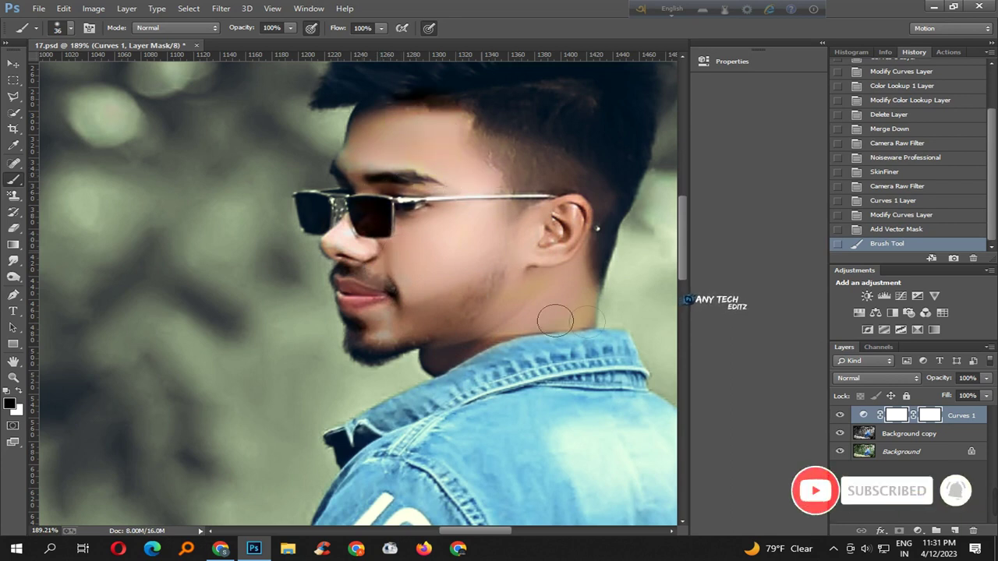
pyautogui.click(480, 355)
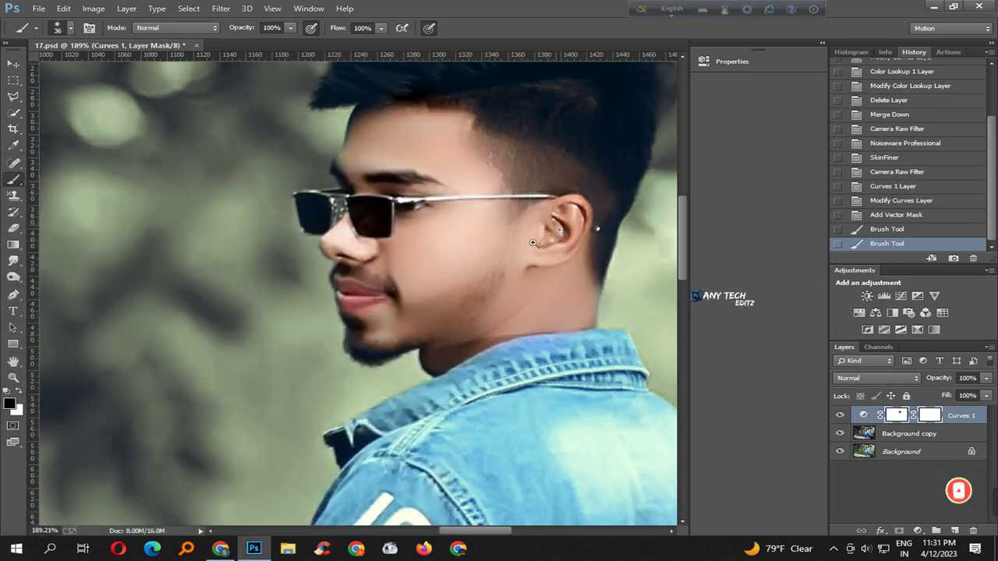
# - Enlarge the brush and paint the Curves 1 mask over the man's hair
pyautogui.moveTo(533, 243)
pyautogui.mouseDown()
pyautogui.moveTo(459, 222)
pyautogui.moveTo(481, 248)
pyautogui.mouseUp()
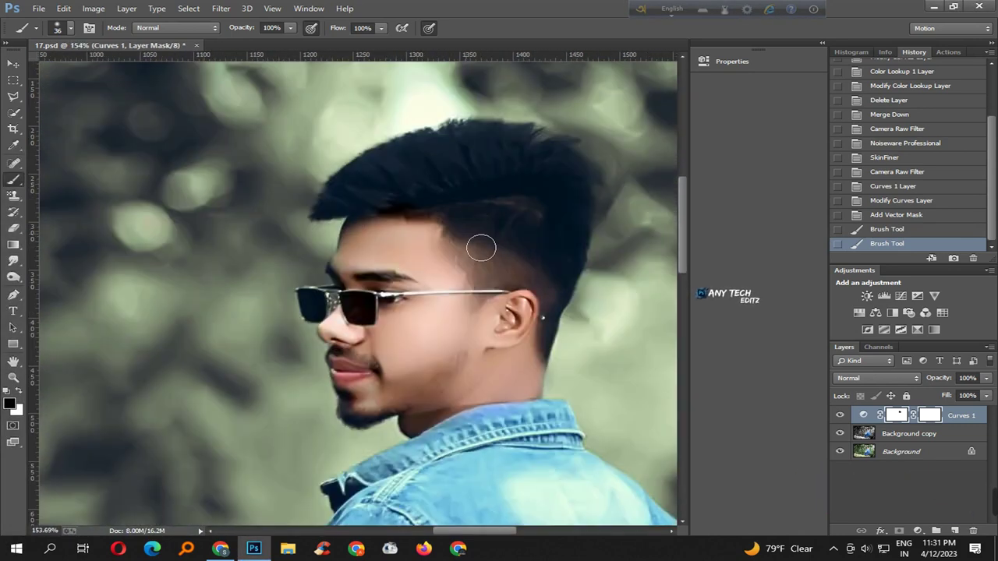
pyautogui.press(']')
pyautogui.press(']')
pyautogui.moveTo(512, 200); pyautogui.dragTo(534, 197)
pyautogui.moveTo(450, 195)
pyautogui.mouseDown()
pyautogui.moveTo(485, 188)
pyautogui.moveTo(568, 257)
pyautogui.mouseUp()
pyautogui.moveTo(522, 207); pyautogui.dragTo(592, 269)
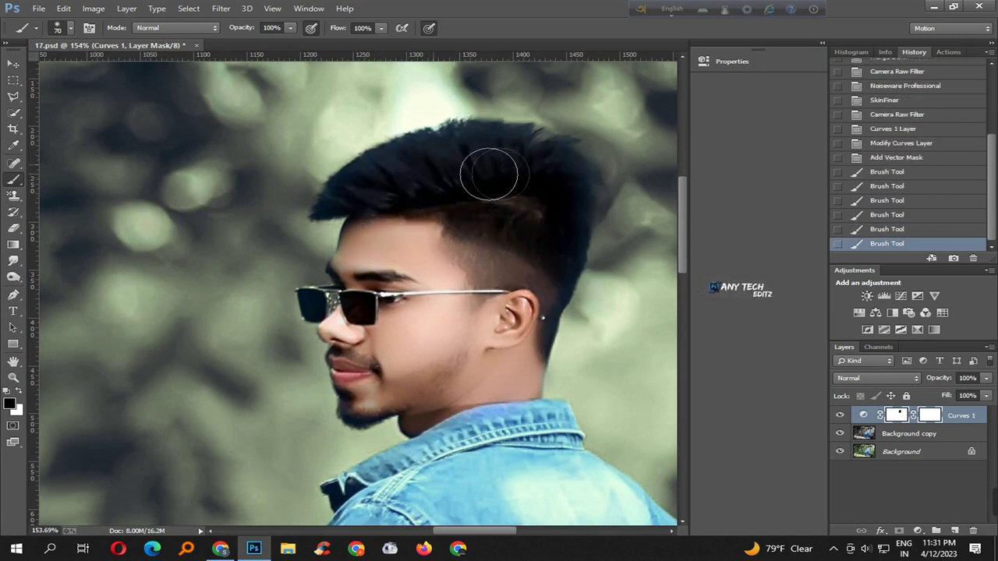
pyautogui.press(']')
pyautogui.press(']')
pyautogui.press(']')
pyautogui.moveTo(552, 205); pyautogui.dragTo(535, 216)
pyautogui.scroll(-13, 403, 317)
pyautogui.scroll(1, 403, 317)
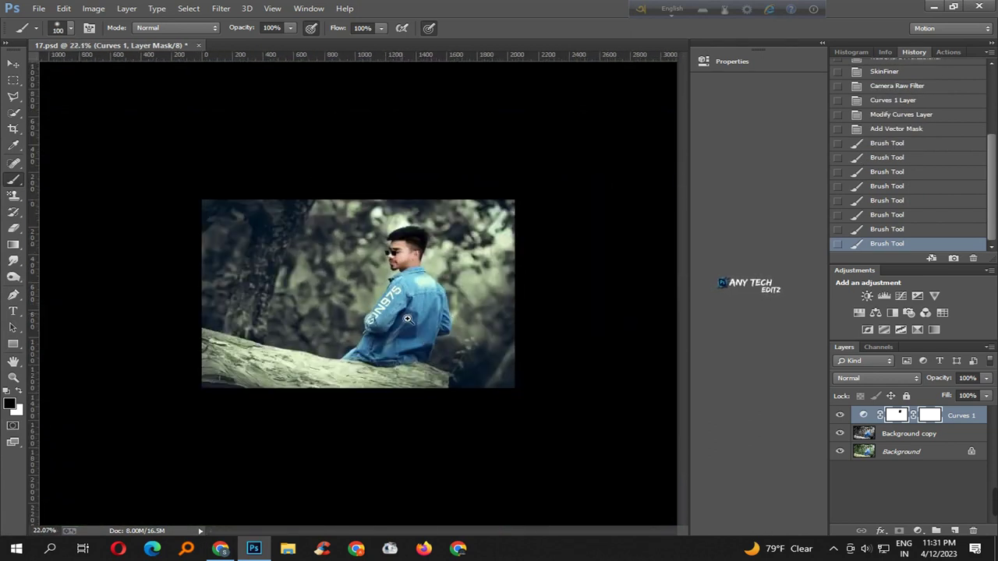
pyautogui.scroll(2, 444, 308)
pyautogui.scroll(1, 490, 299)
pyautogui.scroll(-4, 490, 299)
pyautogui.scroll(2, 480, 316)
pyautogui.scroll(-3, 468, 335)
pyautogui.scroll(2, 462, 354)
pyautogui.scroll(2, 462, 355)
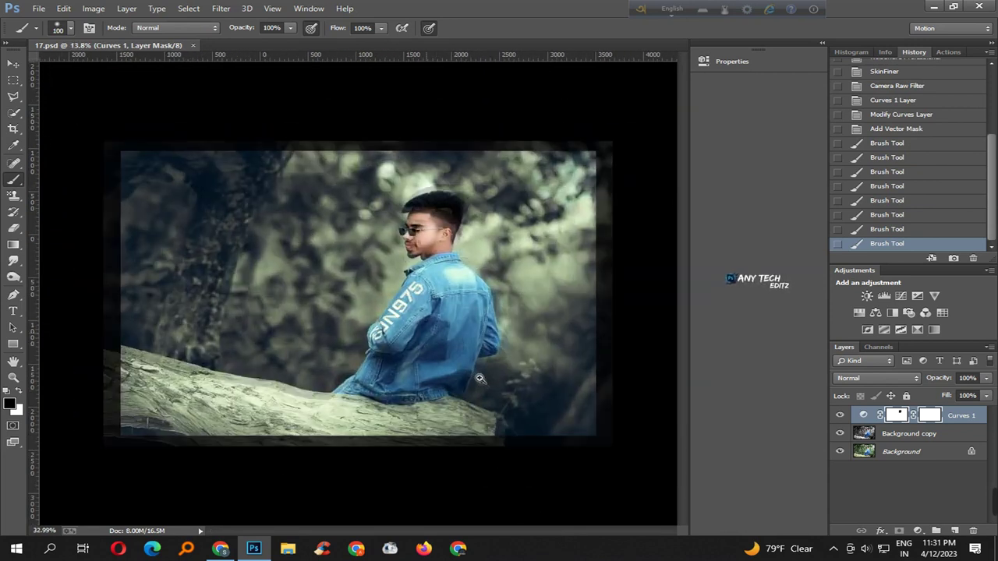
# - Close the Properties panel from its flyout menu
pyautogui.click(823, 45)
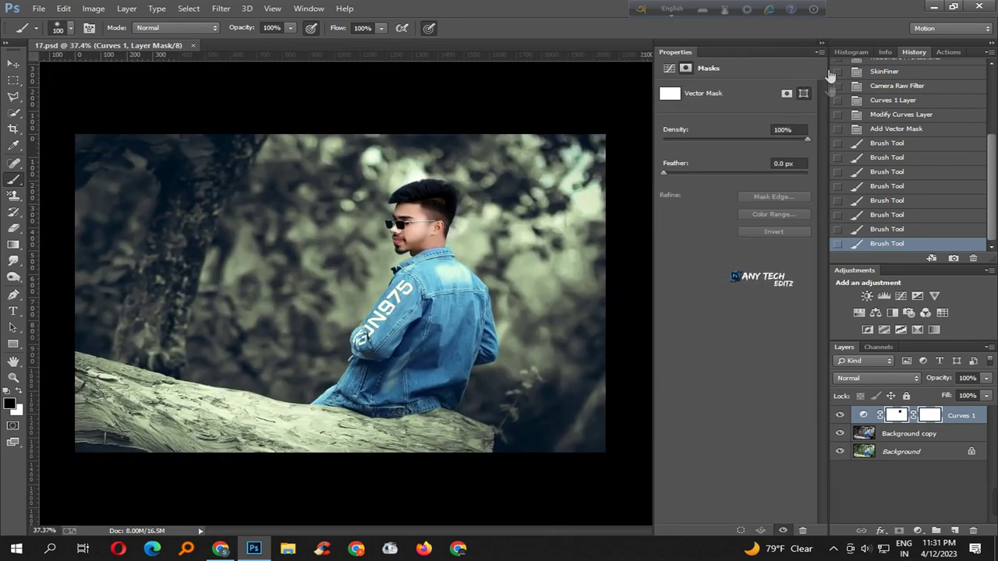
pyautogui.click(818, 58)
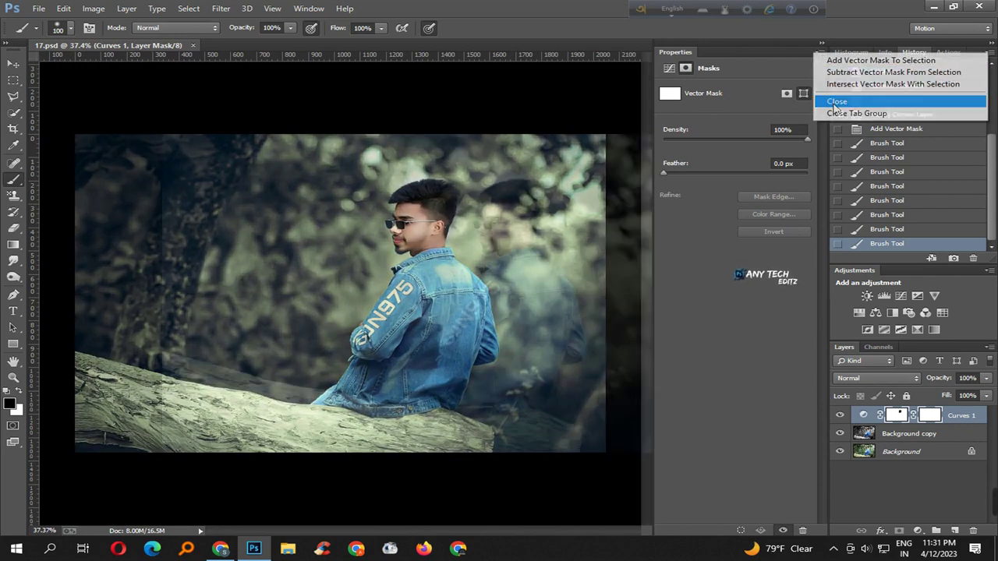
pyautogui.click(837, 102)
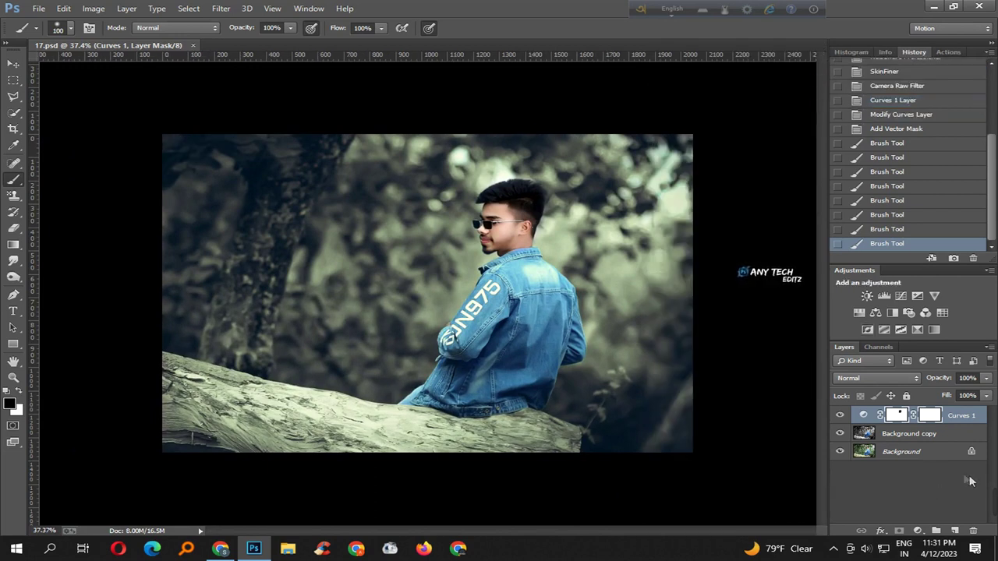
# - Duplicate Background copy, merge Curves 1 down into Background copy 2, and save
pyautogui.moveTo(936, 439); pyautogui.dragTo(954, 531)
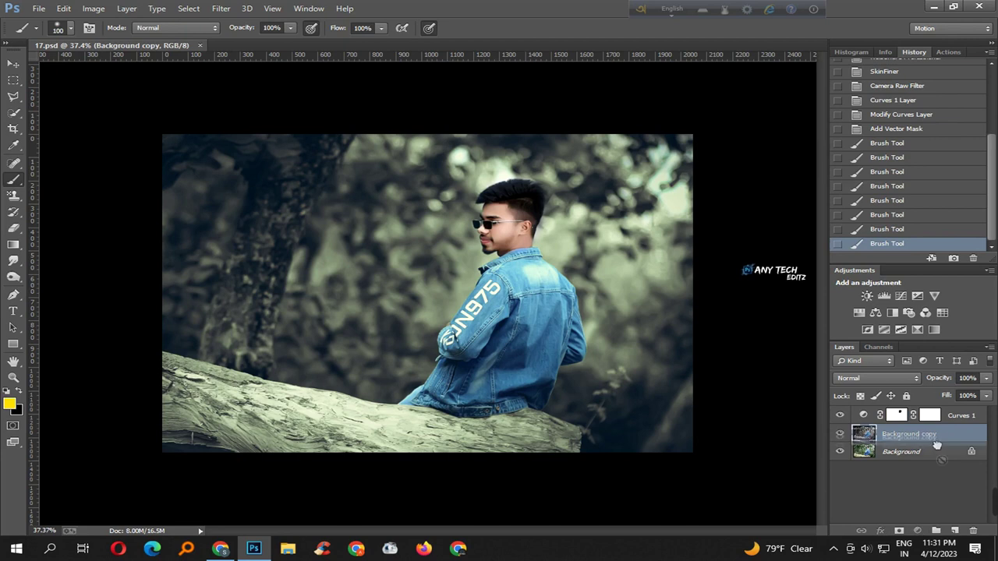
pyautogui.rightClick(967, 418)
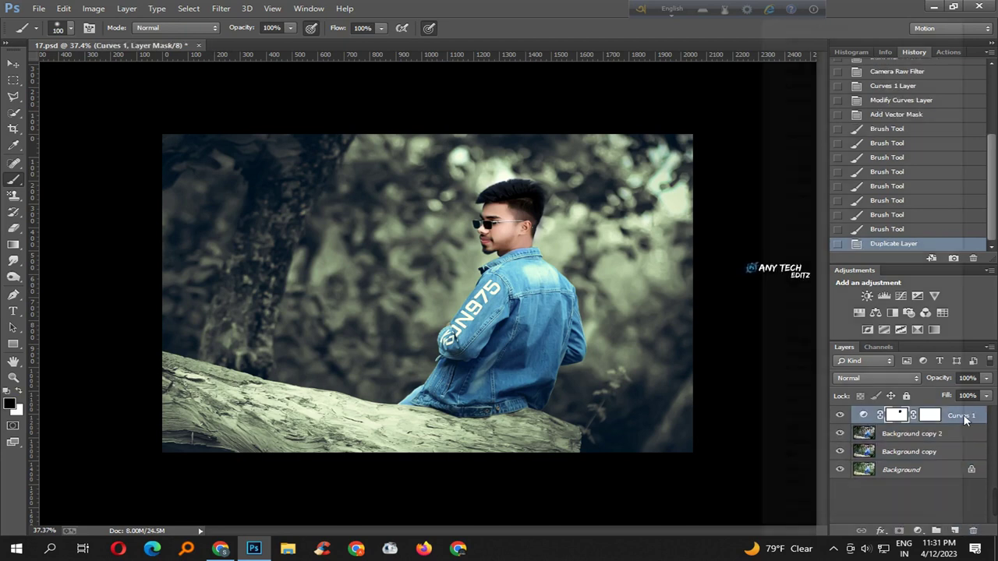
pyautogui.click(828, 343)
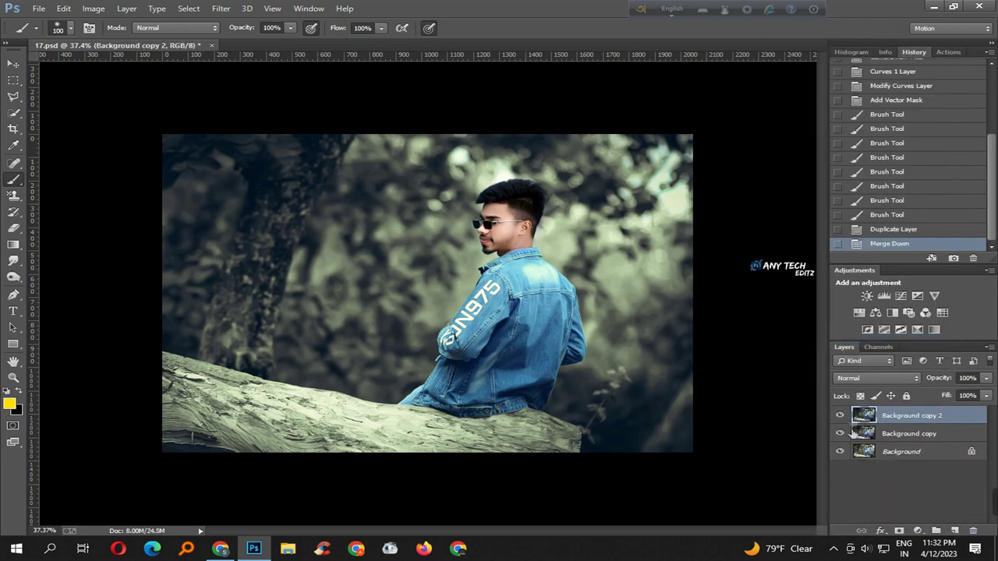
pyautogui.hotkey('ctrl', 's')
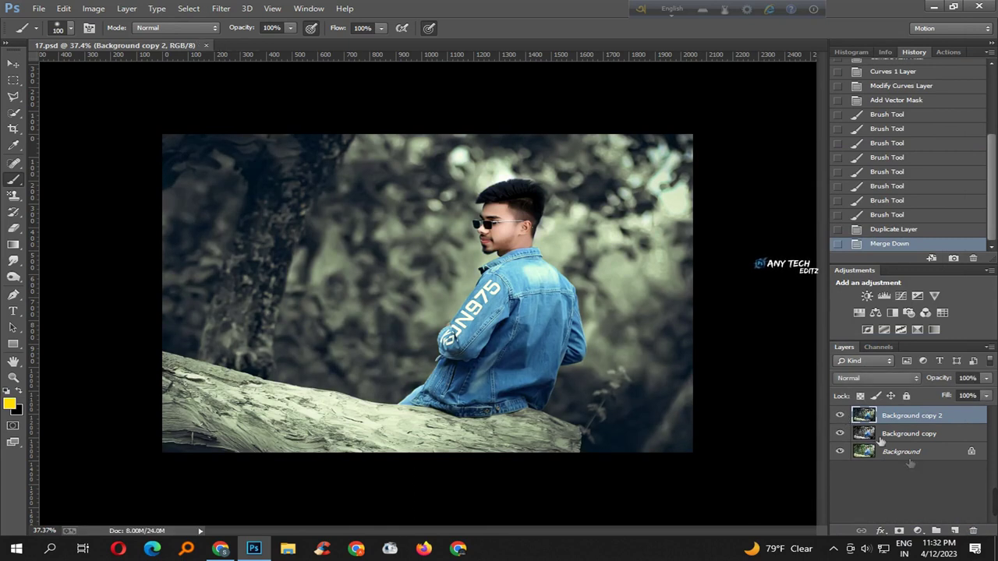
# - On a new layer, set the foreground to pure red and paint one dot near the top right
pyautogui.click(956, 530)
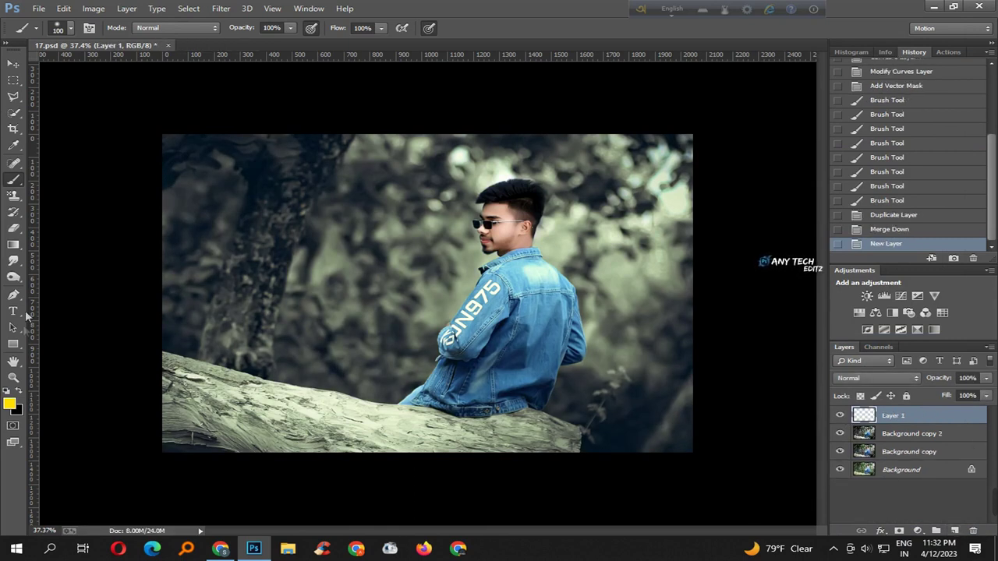
pyautogui.click(11, 402)
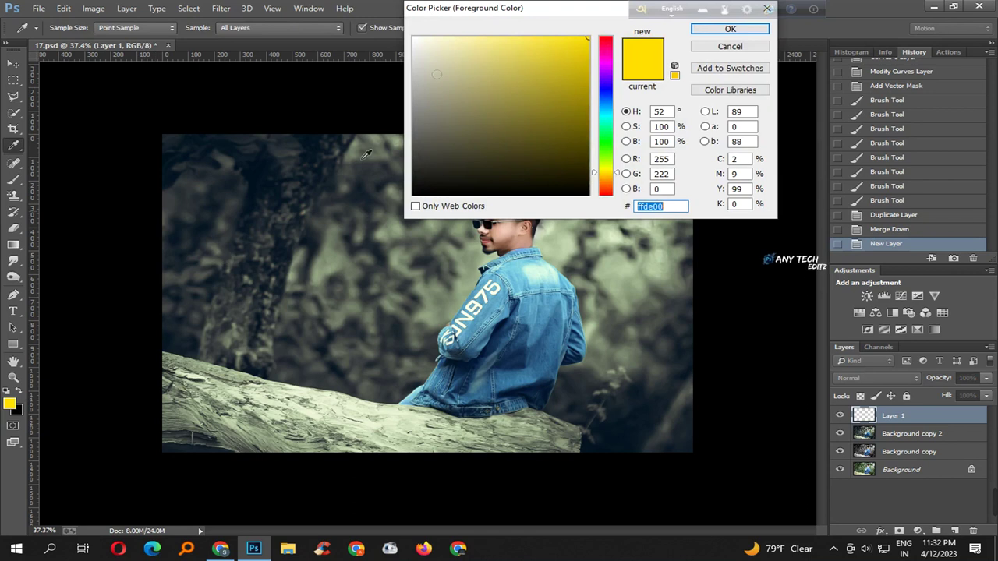
pyautogui.click(605, 37)
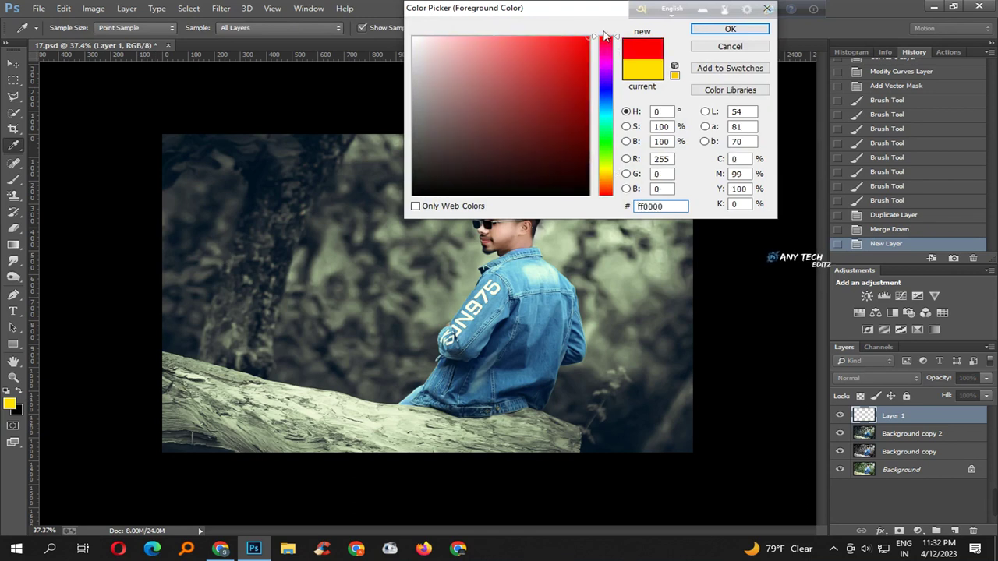
pyautogui.click(730, 29)
pyautogui.click(670, 201)
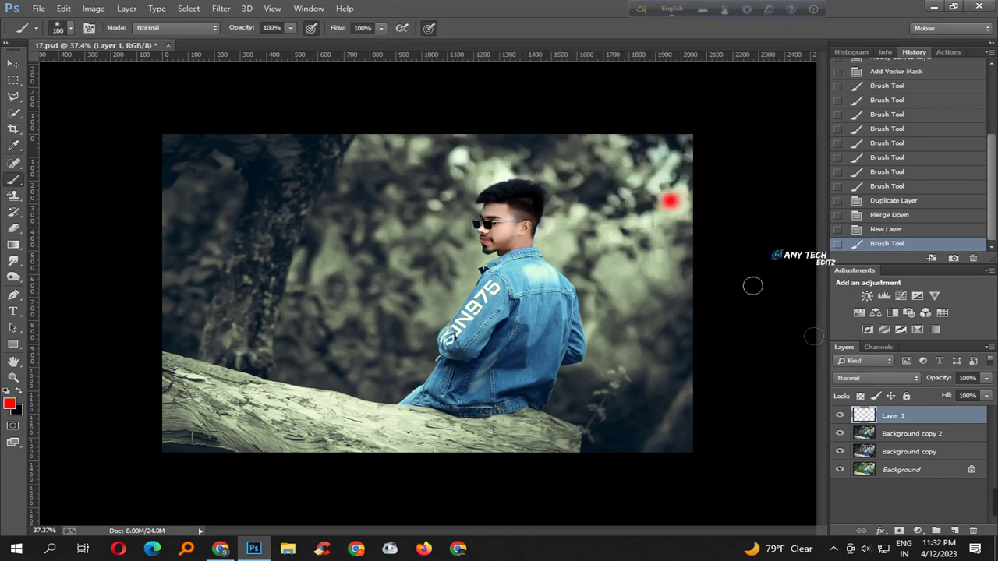
pyautogui.click(873, 378)
pyautogui.press('Escape')
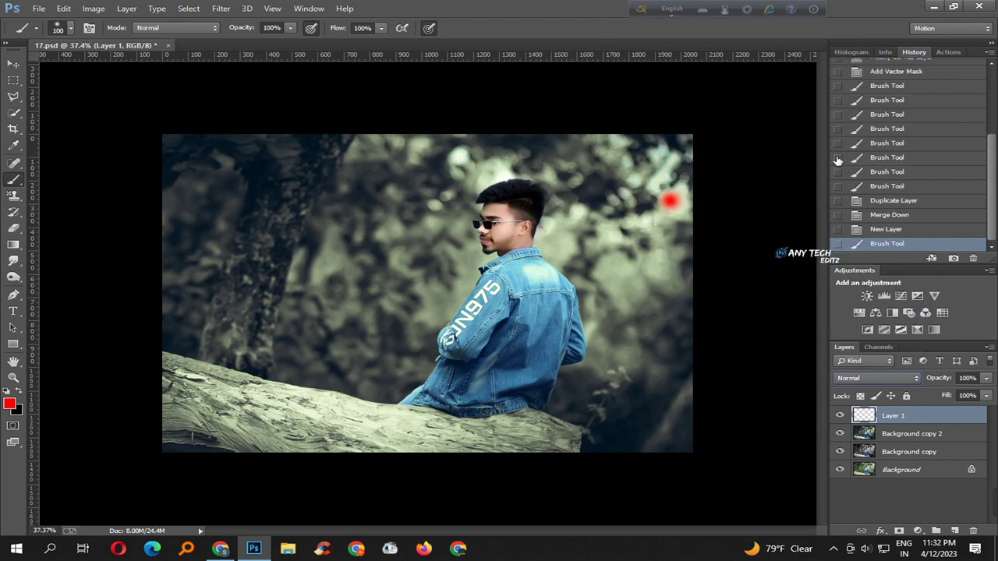
# - Scale the red dot up into a large glow and shift it up and left
pyautogui.press('v')
pyautogui.click(205, 29)
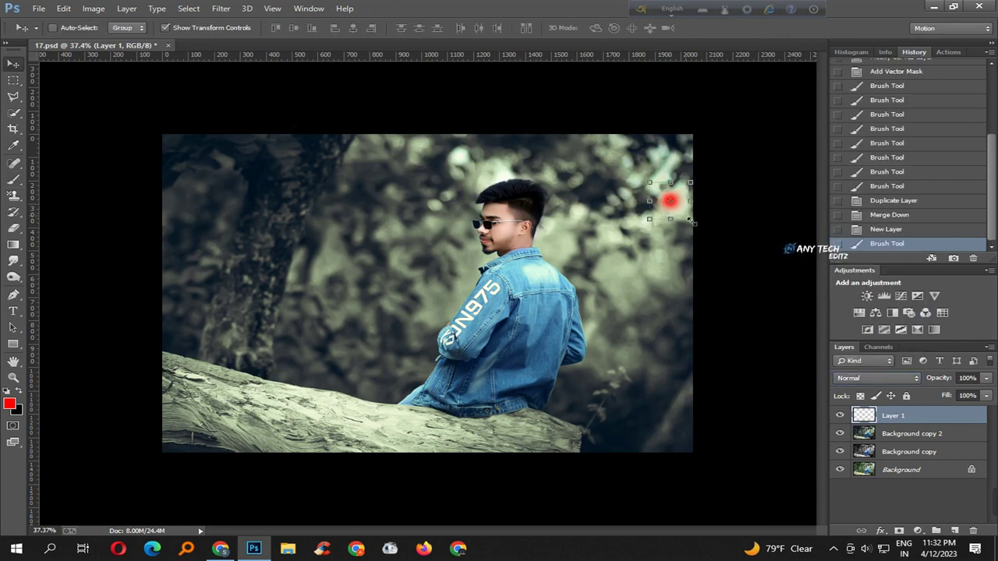
pyautogui.moveTo(691, 221); pyautogui.dragTo(867, 372)
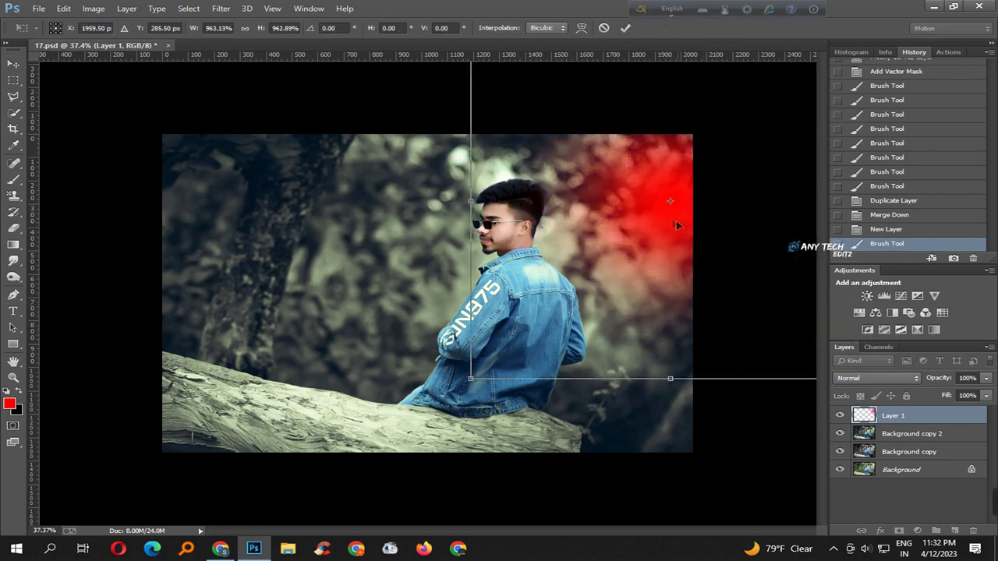
pyautogui.moveTo(671, 221); pyautogui.dragTo(613, 205)
pyautogui.press('Return')
# - Set Layer 1 to Screen blend mode and move the glow to the photo's top centre
pyautogui.click(858, 378)
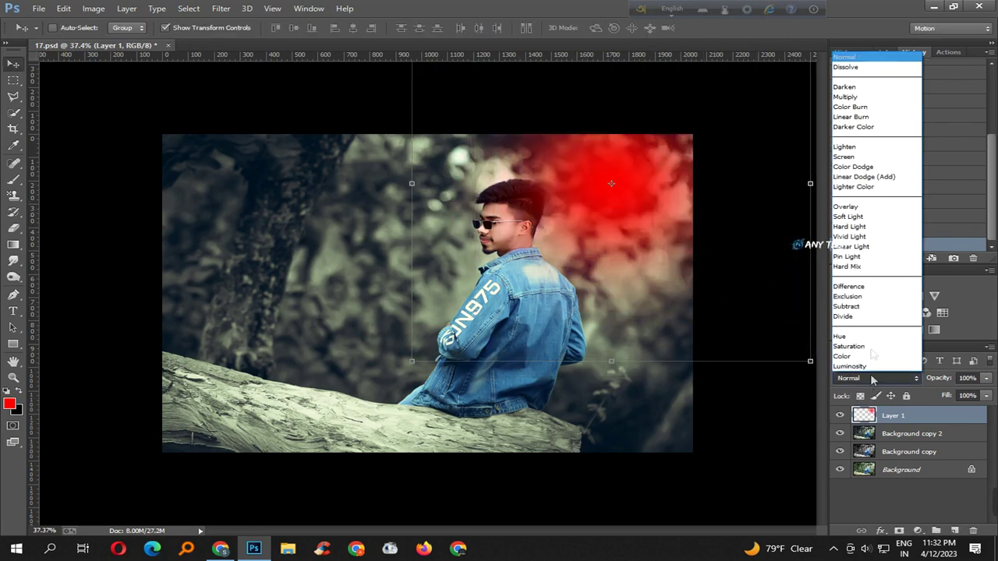
pyautogui.click(848, 157)
pyautogui.moveTo(627, 189)
pyautogui.mouseDown()
pyautogui.moveTo(659, 225)
pyautogui.moveTo(661, 247)
pyautogui.mouseUp()
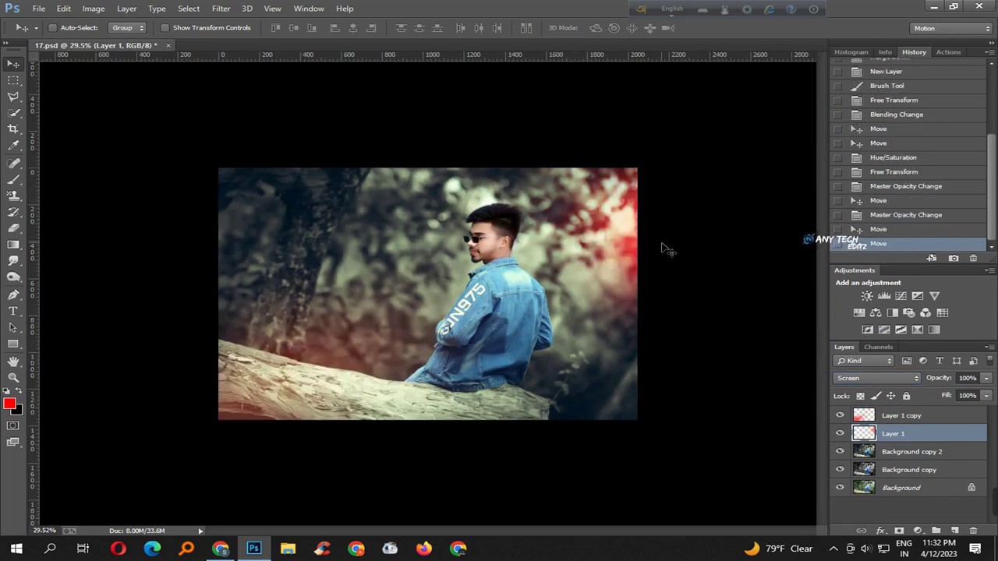
pyautogui.hotkey('ctrl', 'u')
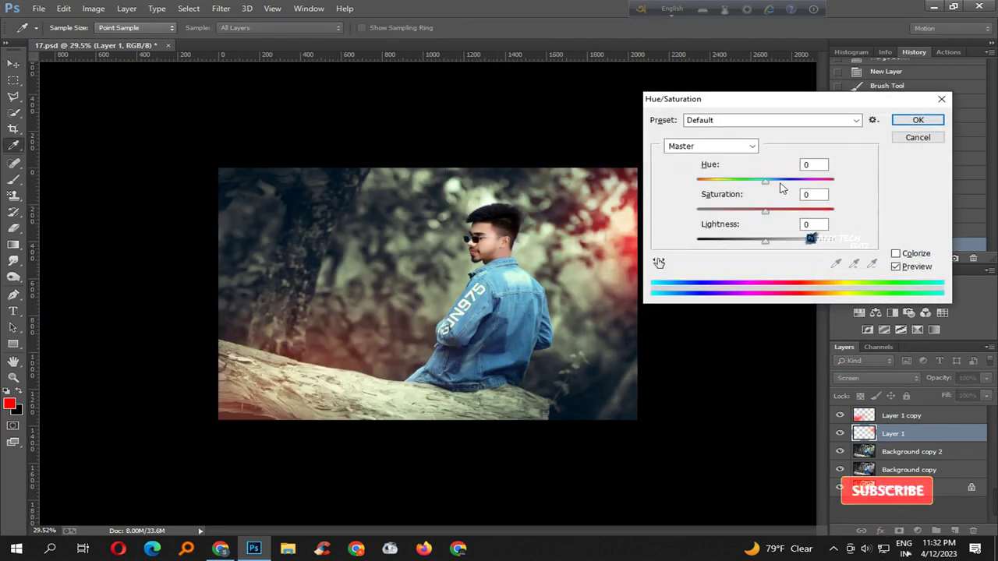
pyautogui.moveTo(765, 181); pyautogui.dragTo(801, 180)
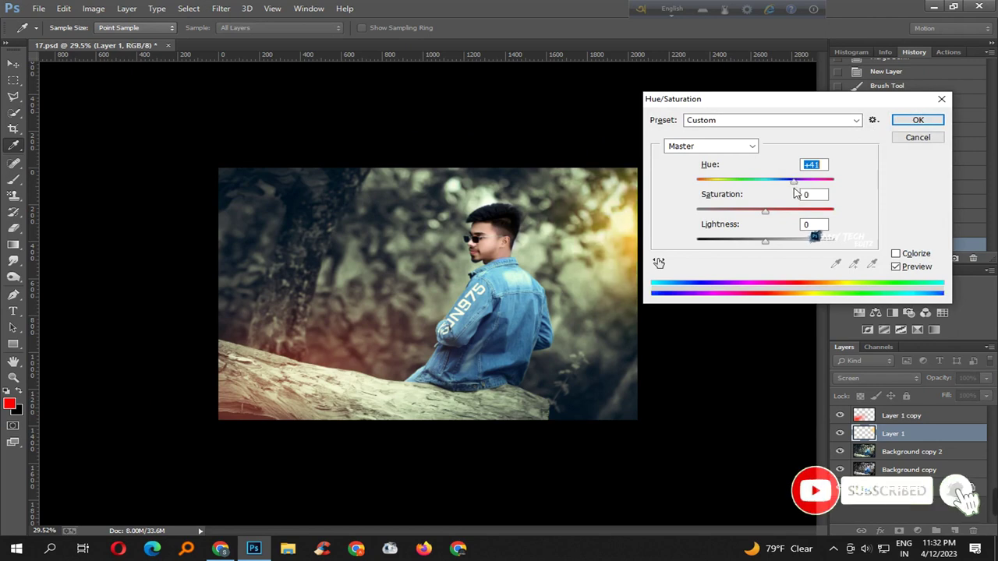
pyautogui.press('Escape')
pyautogui.moveTo(586, 227); pyautogui.dragTo(411, 153)
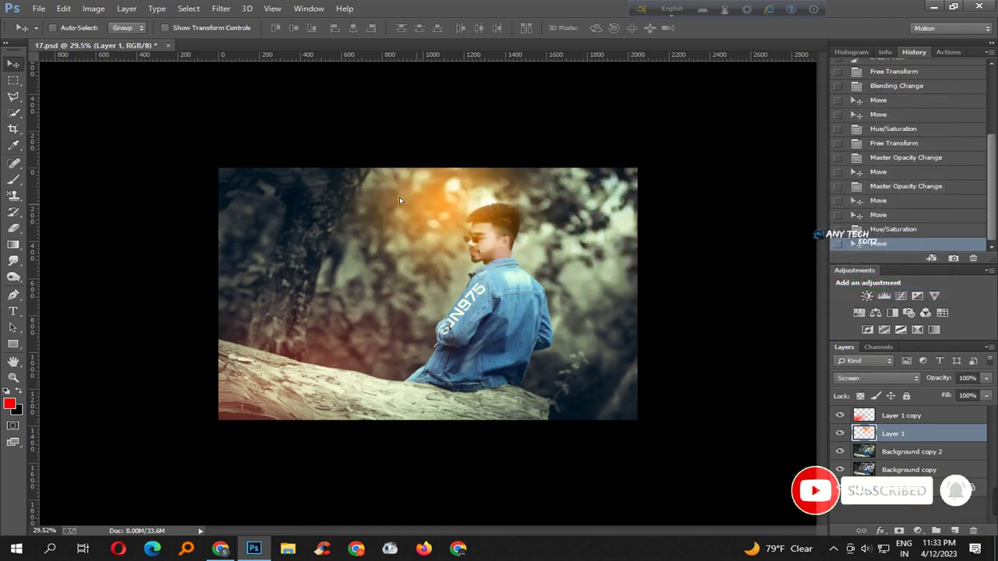
# - Stretch the glow downward, narrow it, and rotate it into a slanted beam
pyautogui.hotkey('ctrl', 't')
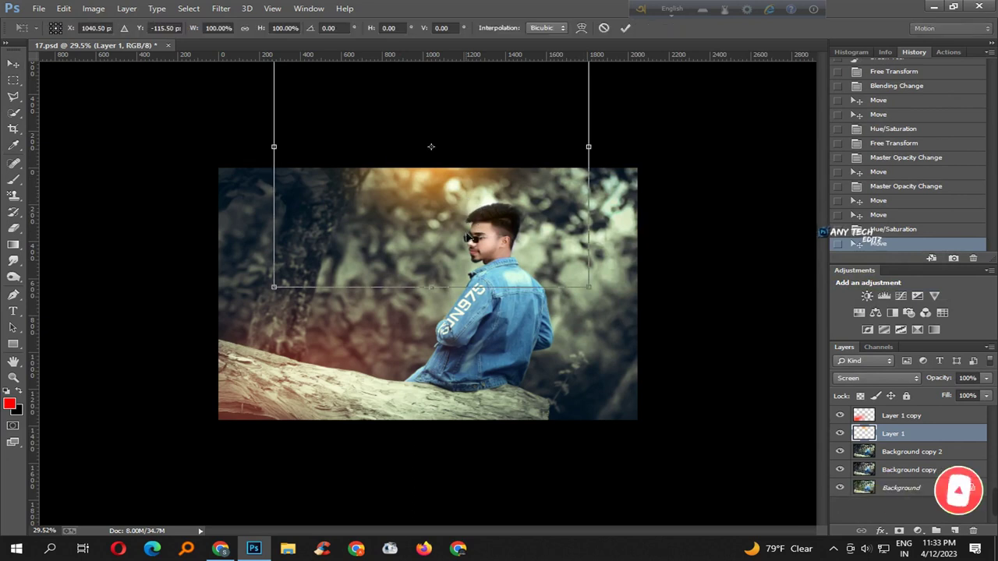
pyautogui.moveTo(431, 147); pyautogui.dragTo(447, 365)
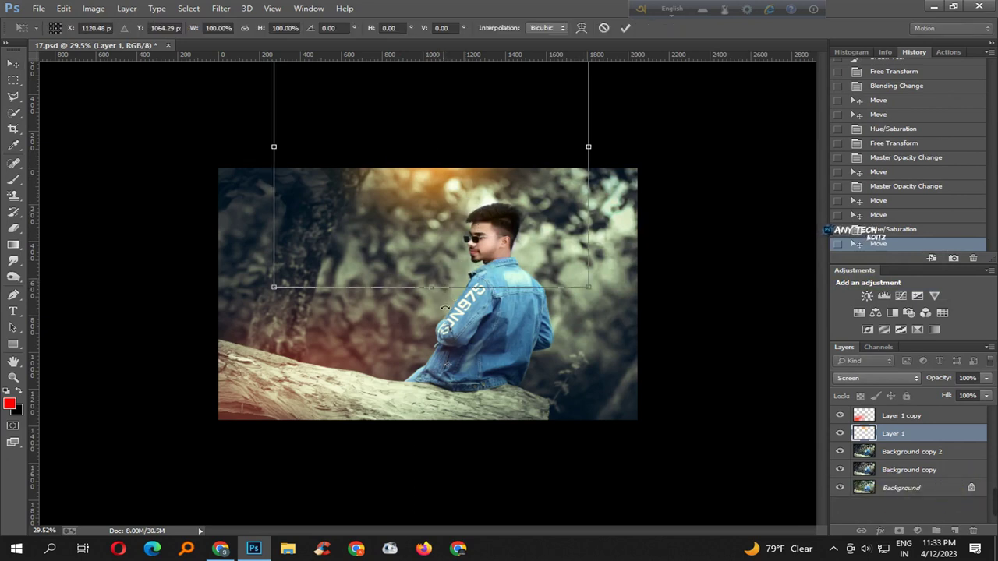
pyautogui.moveTo(442, 291); pyautogui.dragTo(445, 260)
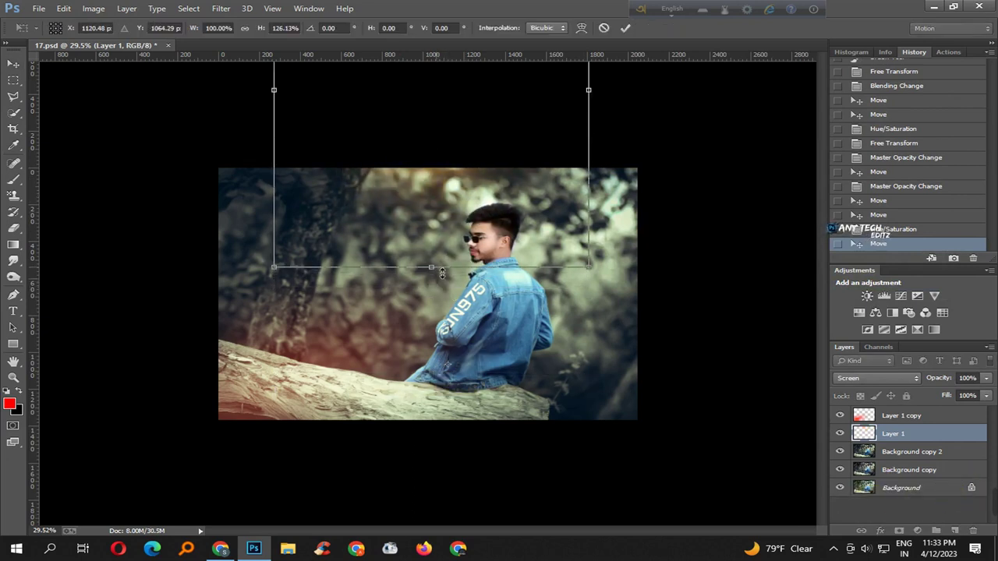
pyautogui.press('Return')
pyautogui.hotkey('ctrl', 't')
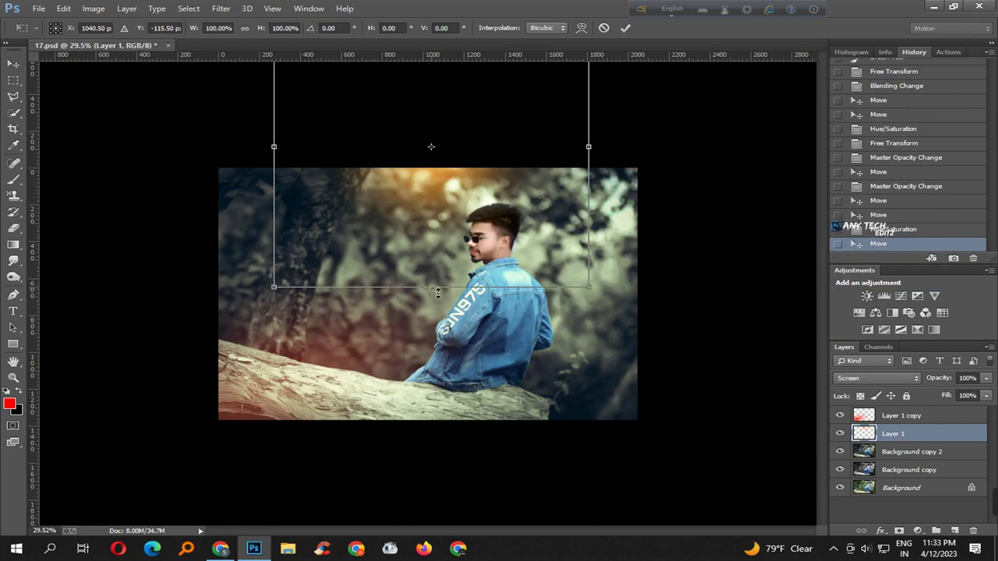
pyautogui.moveTo(438, 294); pyautogui.dragTo(439, 419)
pyautogui.moveTo(662, 151)
pyautogui.mouseDown()
pyautogui.moveTo(565, 173)
pyautogui.moveTo(492, 140)
pyautogui.mouseUp()
pyautogui.moveTo(679, 190); pyautogui.dragTo(576, 92)
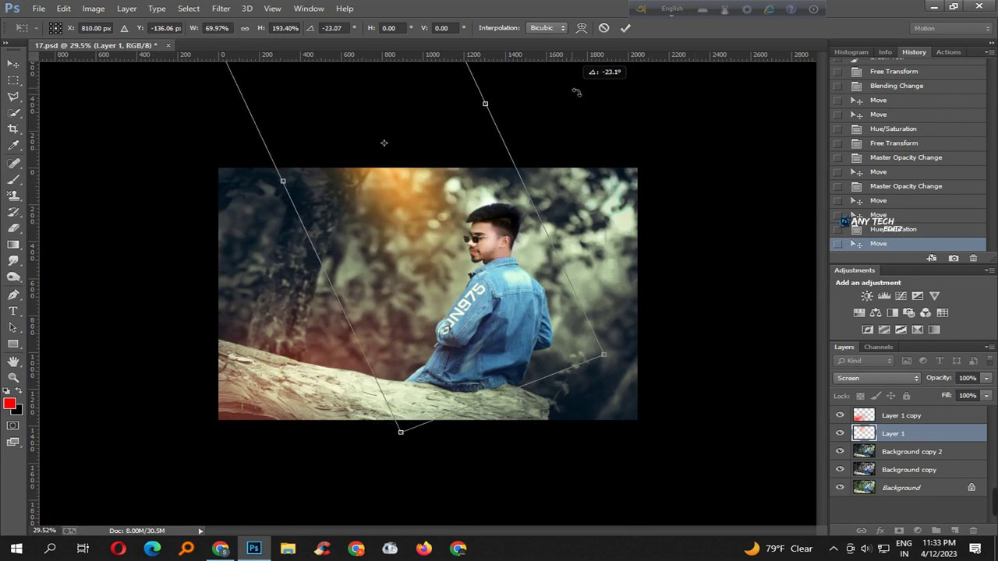
pyautogui.moveTo(713, 212)
pyautogui.mouseDown()
pyautogui.moveTo(652, 98)
pyautogui.moveTo(619, 93)
pyautogui.mouseUp()
pyautogui.press('Return')
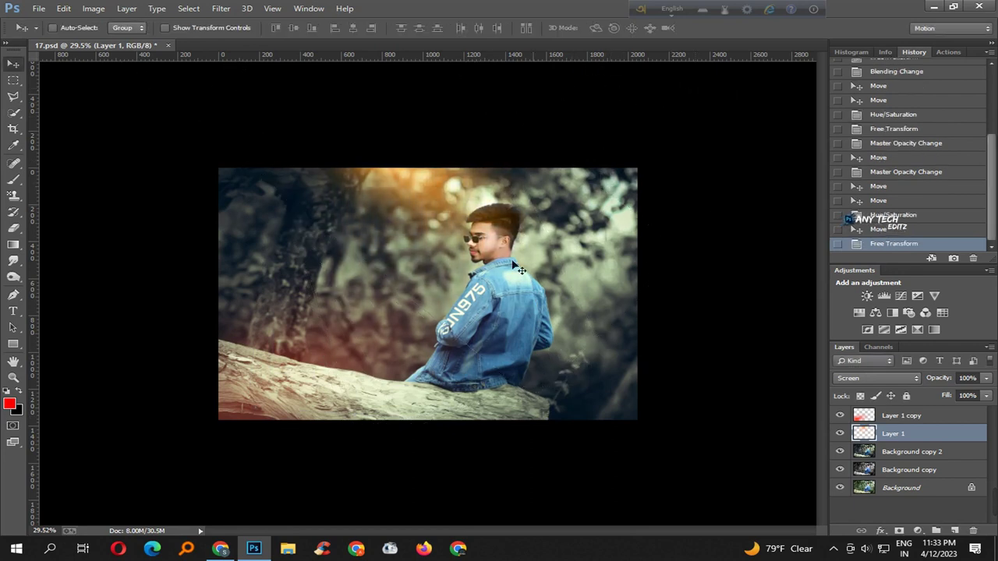
# - Lower Layer 1's Fill to 73% and drag the orange glow into place near the top
pyautogui.moveTo(518, 269); pyautogui.dragTo(440, 230)
pyautogui.scroll(2, 441, 234)
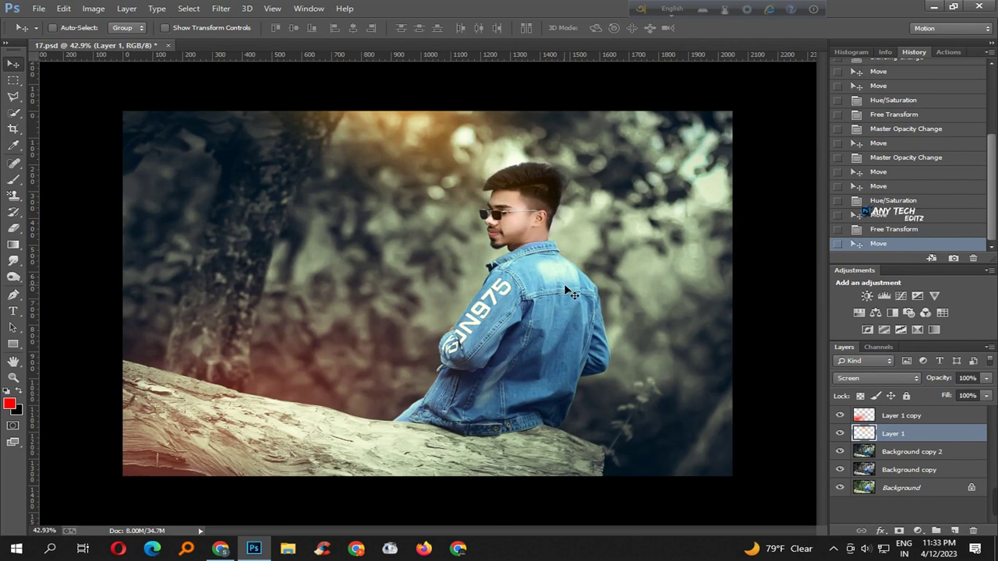
pyautogui.keyDown('alt'); pyautogui.scroll(-5, 580, 300); pyautogui.keyUp('alt')
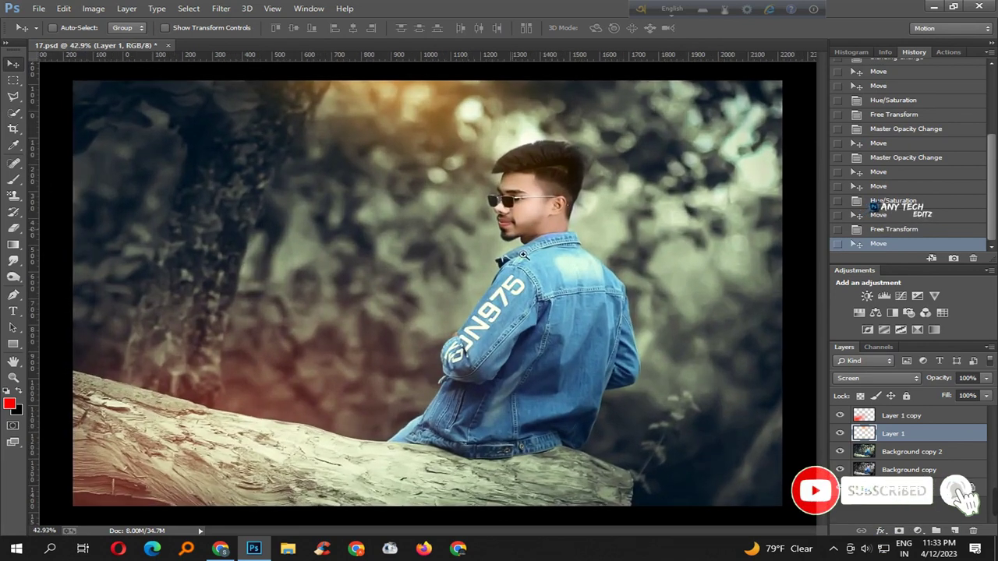
pyautogui.hotkey('ctrl', '+')
pyautogui.moveTo(948, 398); pyautogui.dragTo(928, 398)
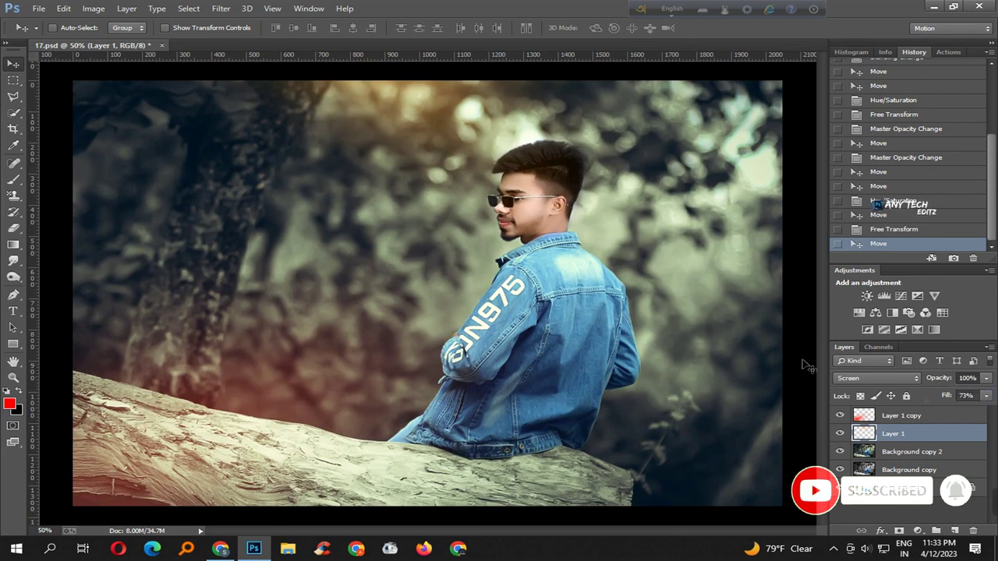
pyautogui.moveTo(468, 117); pyautogui.dragTo(405, 136)
pyautogui.keyDown('alt'); pyautogui.scroll(-5, 636, 205); pyautogui.keyUp('alt')
pyautogui.keyDown('alt'); pyautogui.scroll(3, 428, 213); pyautogui.keyUp('alt')
pyautogui.moveTo(428, 213); pyautogui.dragTo(441, 193)
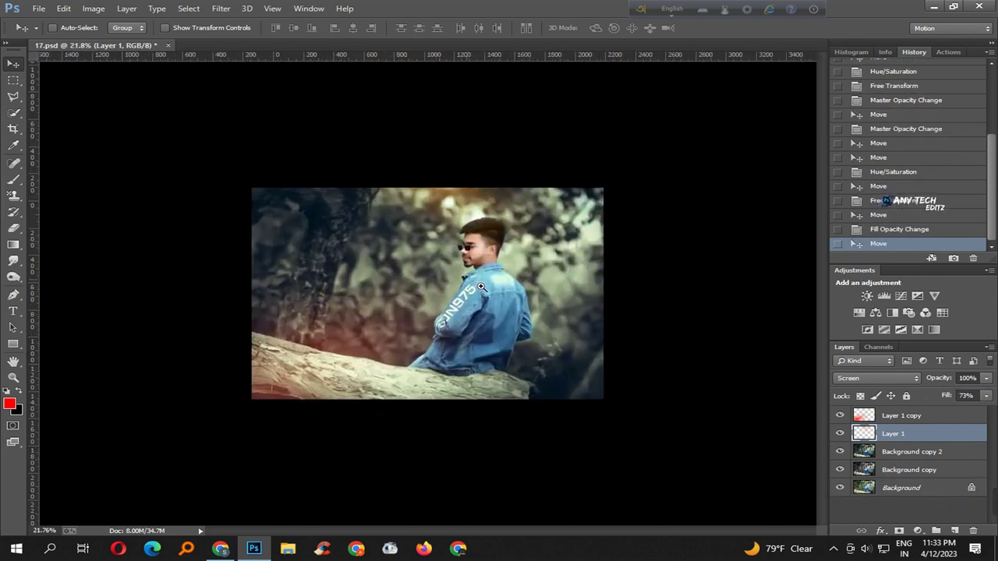
pyautogui.hotkey('ctrl', '+')
pyautogui.hotkey('ctrl', '+')
# - Select Layer 1 copy from the image and set its Hue to +39
pyautogui.rightClick(298, 371)
pyautogui.click(327, 374)
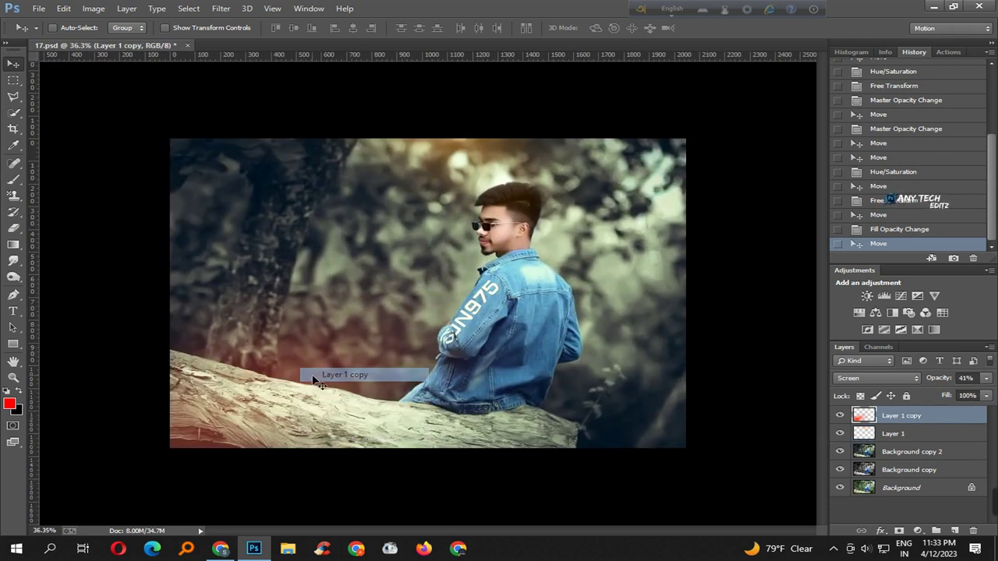
pyautogui.hotkey('ctrl', 'u')
pyautogui.moveTo(737, 180); pyautogui.dragTo(683, 194)
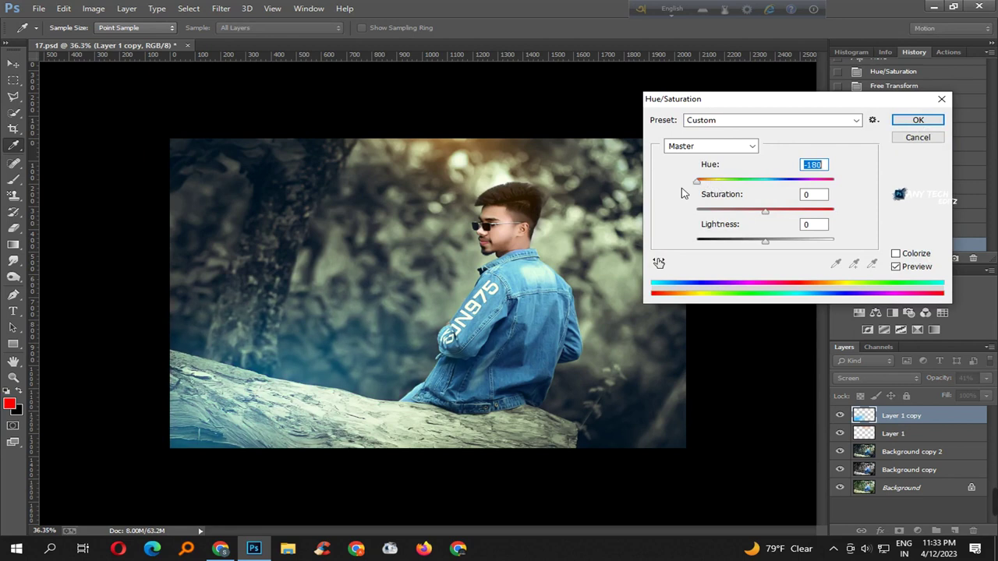
pyautogui.moveTo(675, 194); pyautogui.dragTo(794, 199)
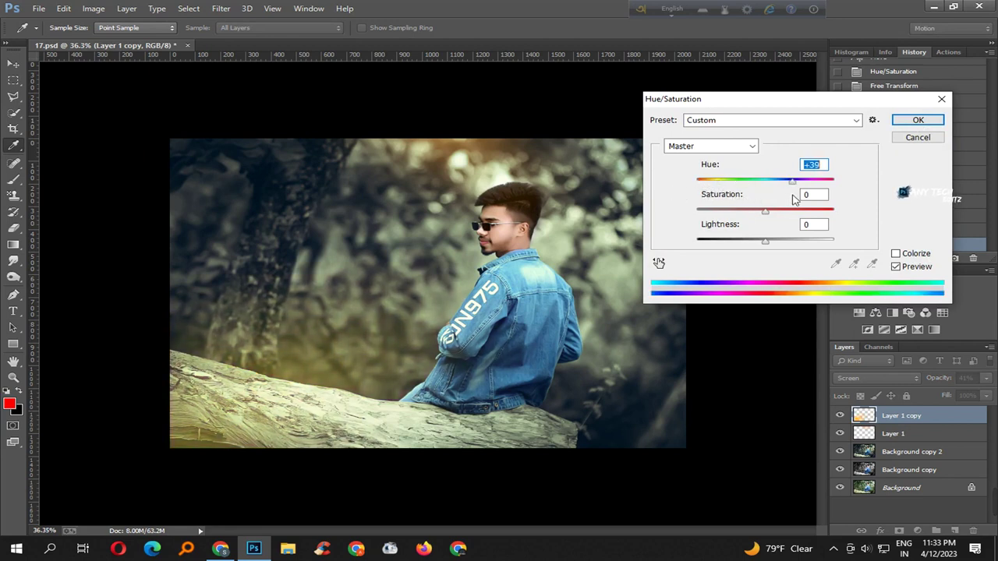
pyautogui.press('Return')
# - Rotate the yellow glow about 25 degrees and shift it up and left
pyautogui.hotkey('ctrl', 't')
pyautogui.moveTo(465, 116); pyautogui.dragTo(616, 212)
pyautogui.moveTo(238, 405)
pyautogui.mouseDown()
pyautogui.moveTo(101, 359)
pyautogui.moveTo(138, 345)
pyautogui.mouseUp()
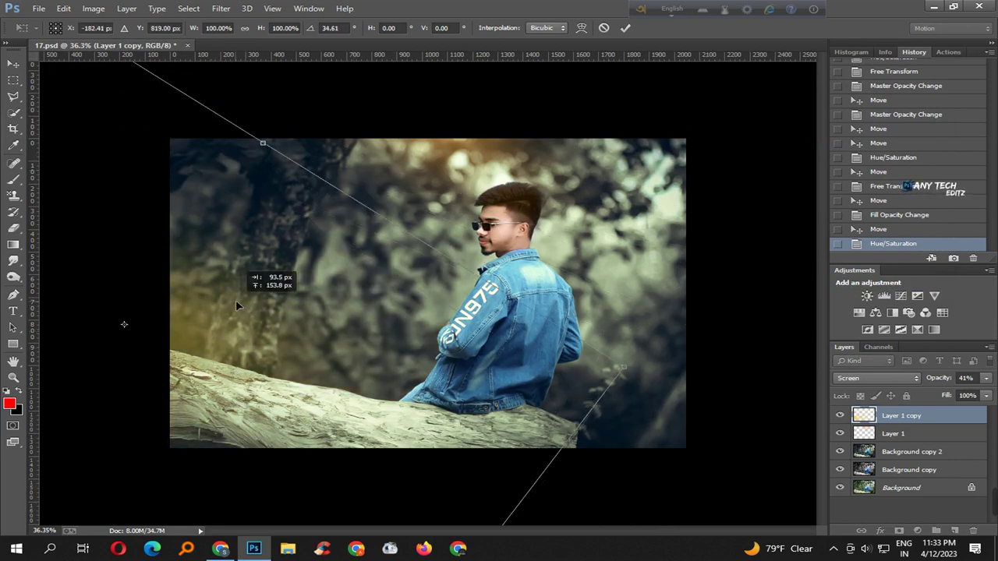
# - Commit the yellow glow's rotation, reposition it, and lower its Fill to 38%
pyautogui.press('Return')
pyautogui.moveTo(654, 358); pyautogui.dragTo(473, 411)
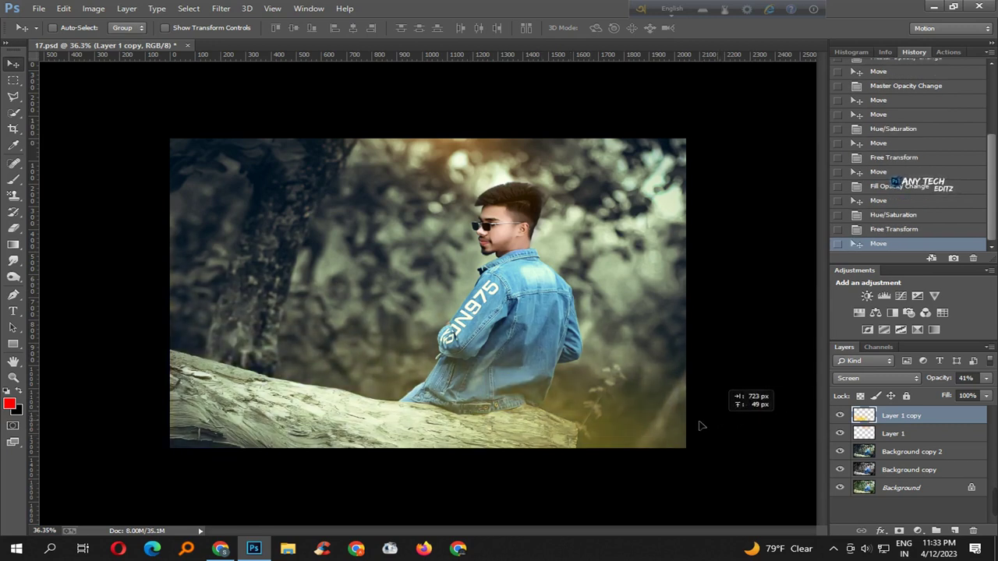
pyautogui.moveTo(473, 411); pyautogui.dragTo(596, 382)
pyautogui.moveTo(949, 394); pyautogui.dragTo(906, 397)
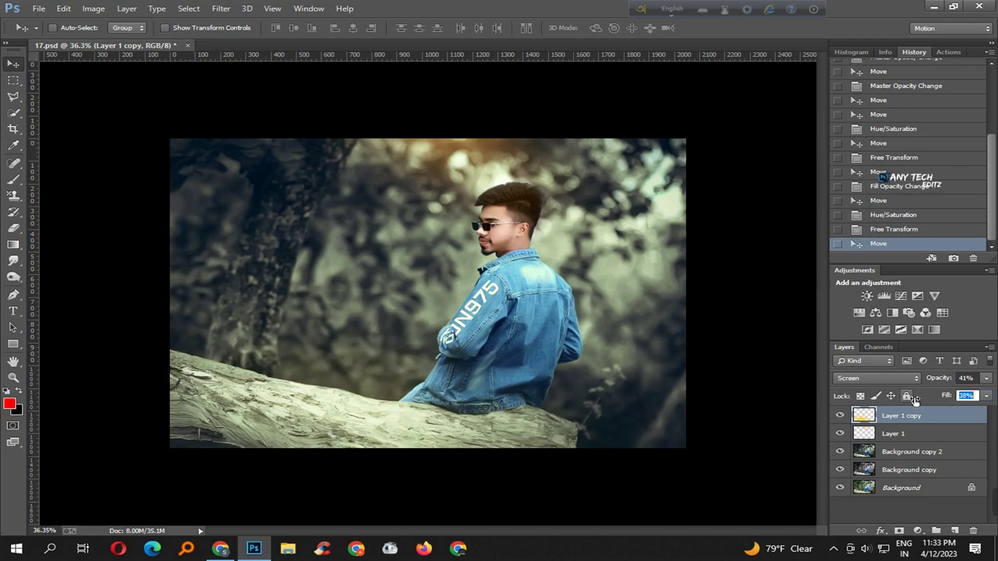
pyautogui.press('Return')
# - Delete the yellow layer and merge the orange glow down into Background copy 2
pyautogui.moveTo(499, 375); pyautogui.dragTo(477, 374)
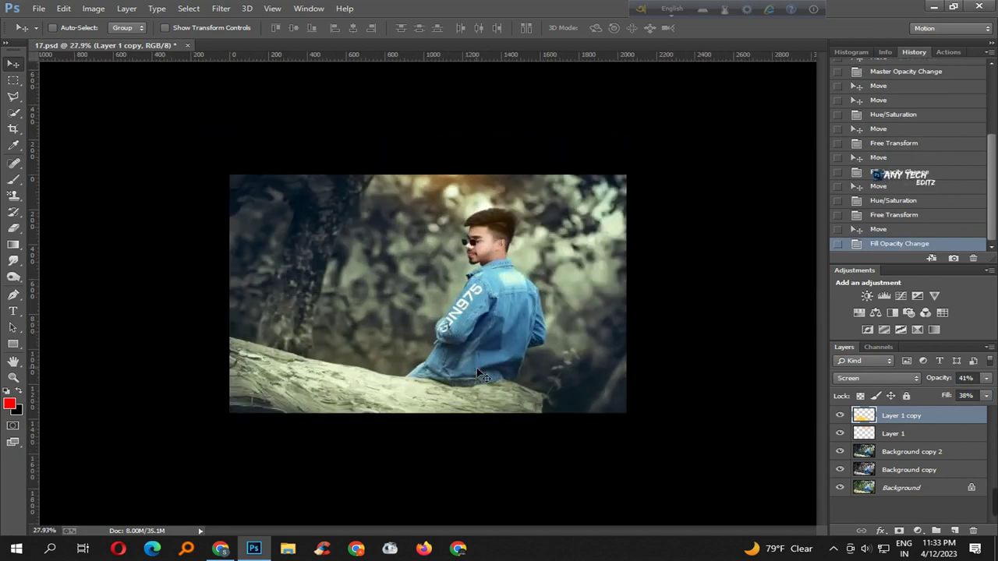
pyautogui.press('Delete')
pyautogui.moveTo(463, 303); pyautogui.dragTo(517, 229)
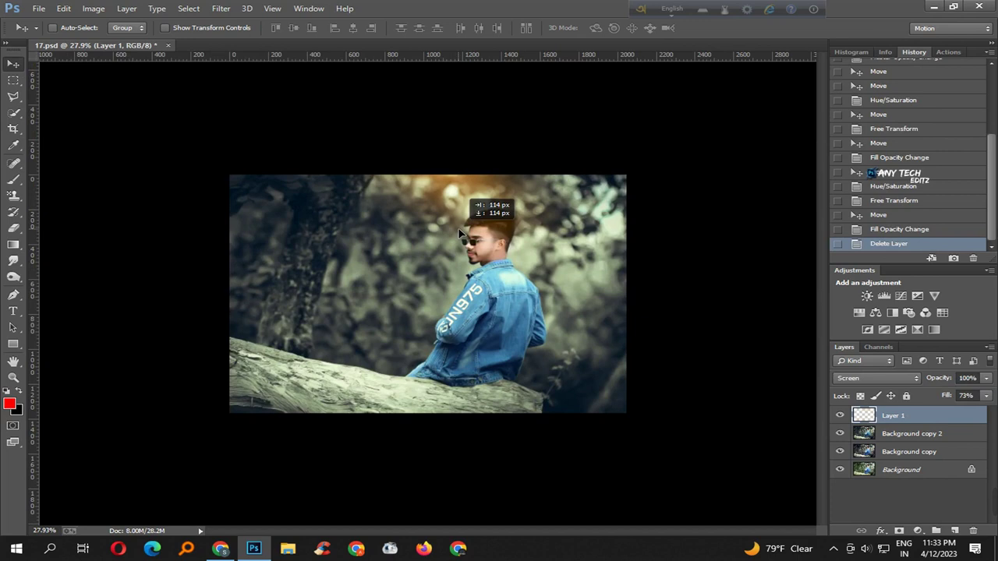
pyautogui.hotkey('ctrl', '+')
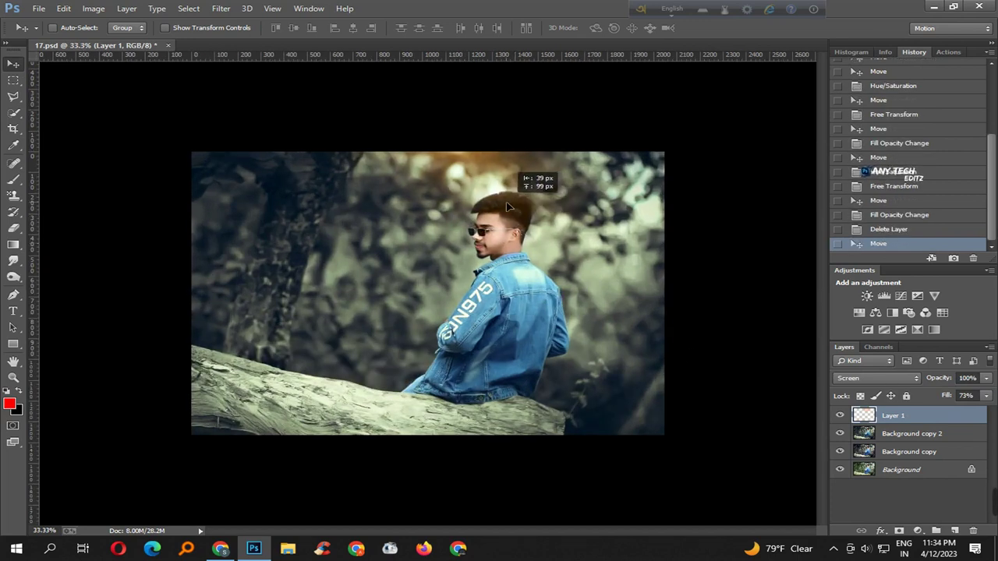
pyautogui.hotkey('ctrl', 'e')
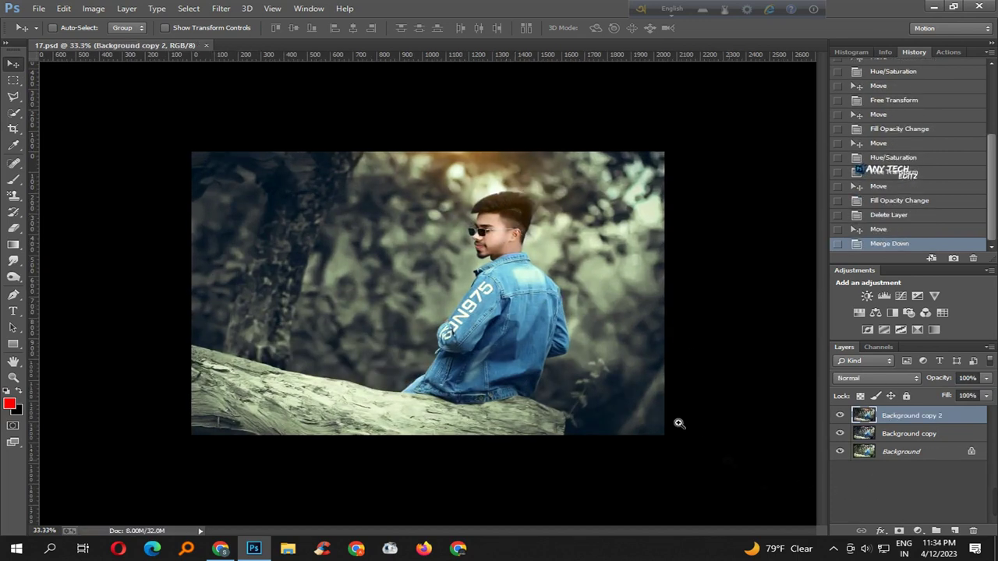
# - Commit the pending crop on the photo
pyautogui.scroll(2, 561, 290)
pyautogui.press('c')
pyautogui.click(221, 7)
pyautogui.press('Escape')
# - Apply a Camera Raw filter with Exposure about +0.40 and boosted Contrast
pyautogui.hotkey('ctrl', 'shift', 'a')
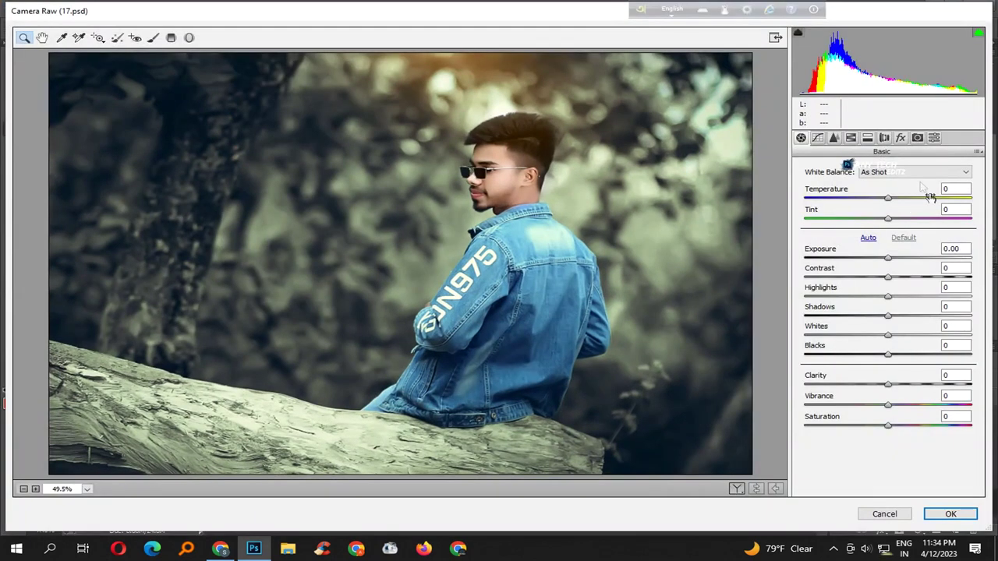
pyautogui.moveTo(889, 258); pyautogui.dragTo(894, 258)
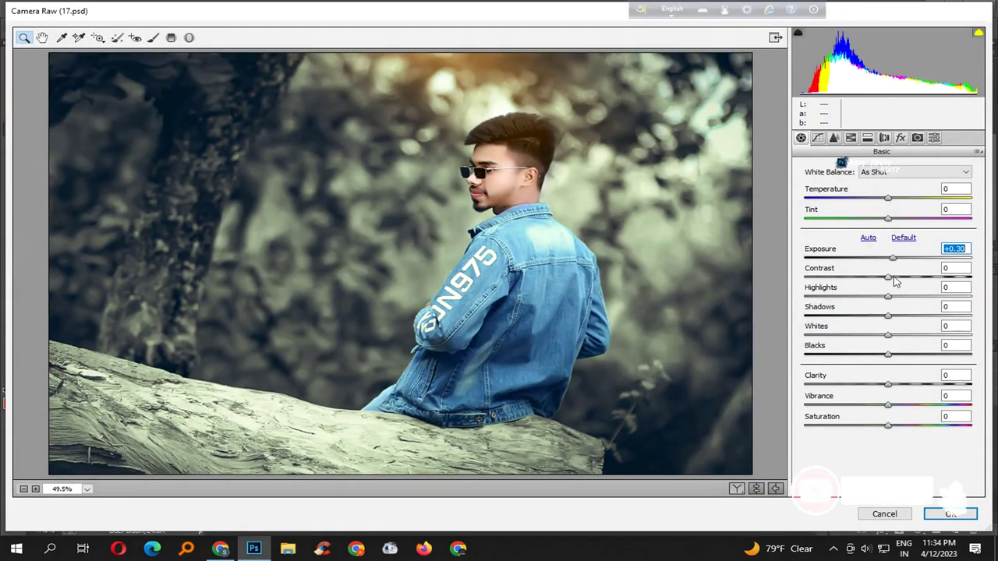
pyautogui.moveTo(888, 276)
pyautogui.mouseDown()
pyautogui.moveTo(920, 276)
pyautogui.moveTo(897, 277)
pyautogui.moveTo(902, 294)
pyautogui.moveTo(848, 320)
pyautogui.moveTo(926, 318)
pyautogui.moveTo(910, 343)
pyautogui.moveTo(870, 359)
pyautogui.moveTo(894, 391)
pyautogui.mouseUp()
pyautogui.click(950, 514)
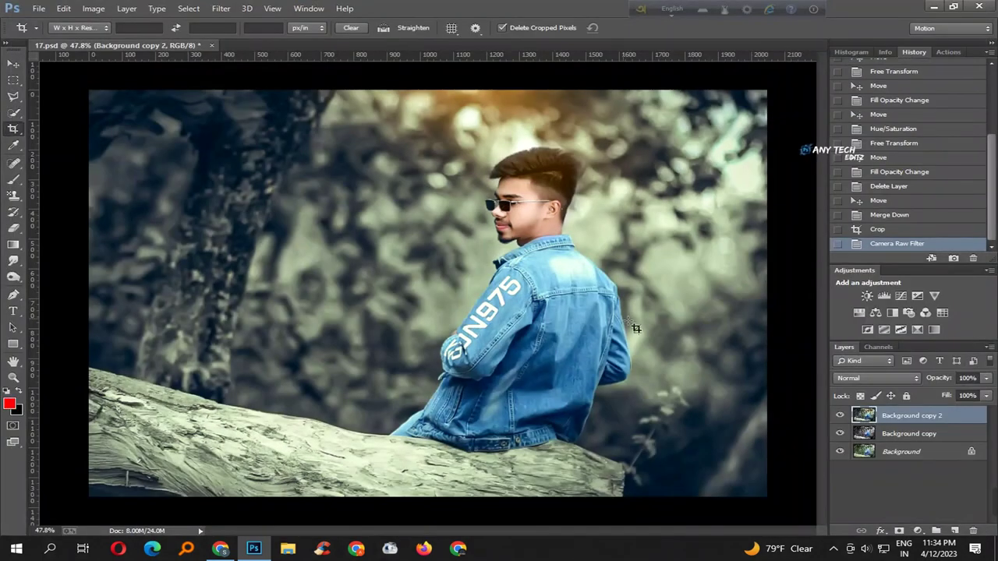
pyautogui.scroll(1, 531, 298)
pyautogui.scroll(-3, 530, 299)
pyautogui.scroll(3, 546, 273)
pyautogui.scroll(3, 560, 255)
pyautogui.scroll(3, 560, 255)
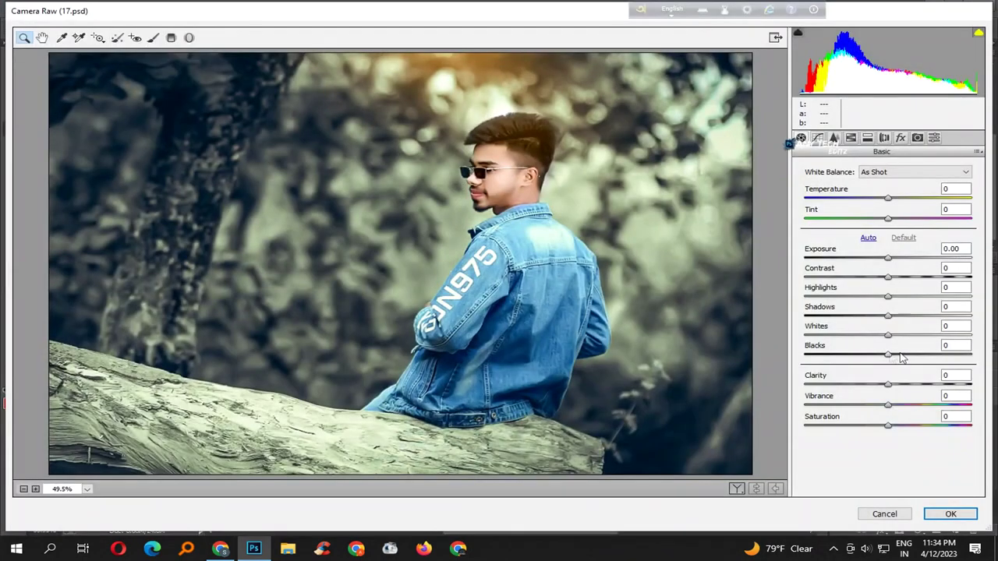
# - In Camera Raw, lower Blacks to -22 and Shadows to -14, and retune Greens, Aquas and Blues saturation
pyautogui.moveTo(888, 354); pyautogui.dragTo(873, 355)
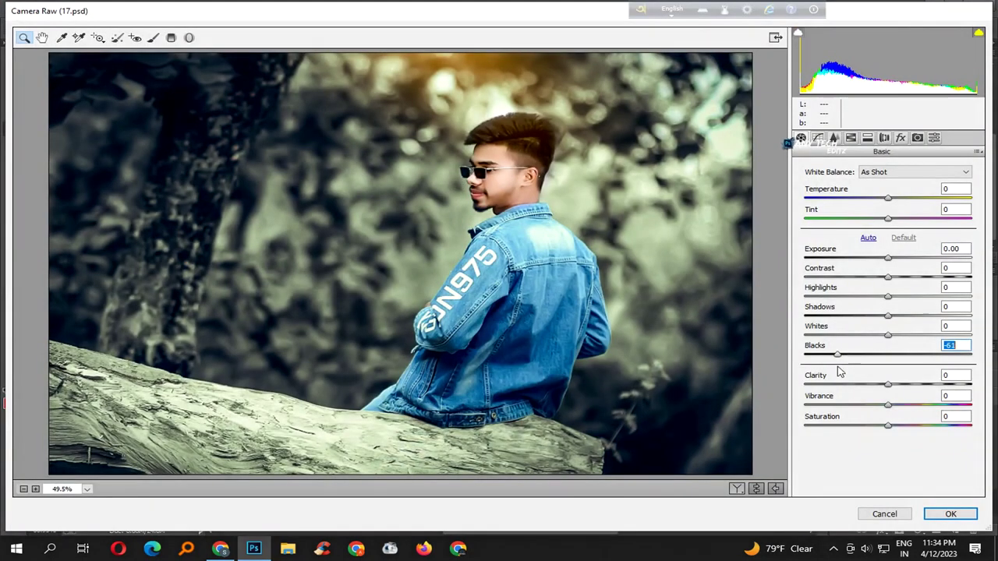
pyautogui.moveTo(906, 316); pyautogui.dragTo(883, 330)
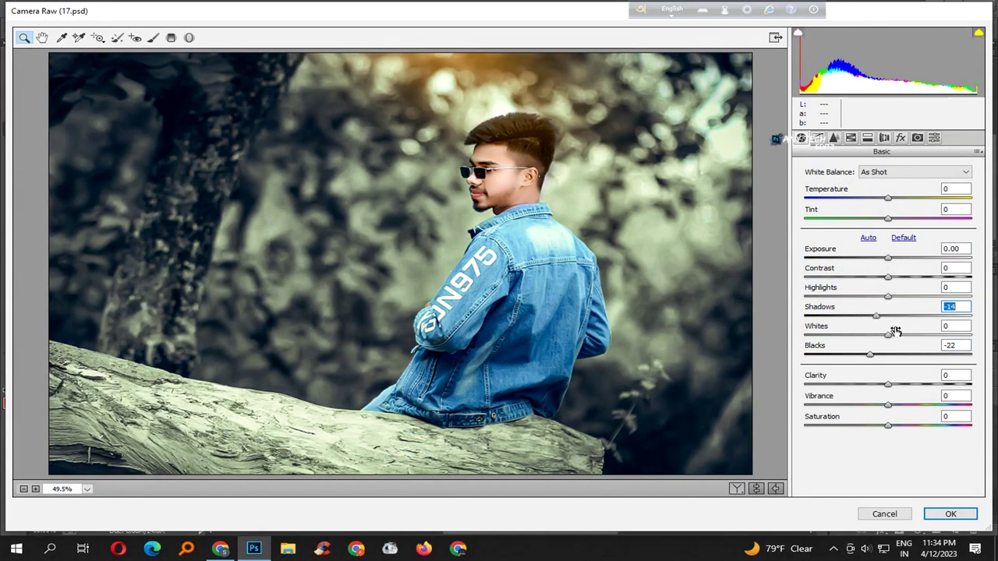
pyautogui.click(867, 138)
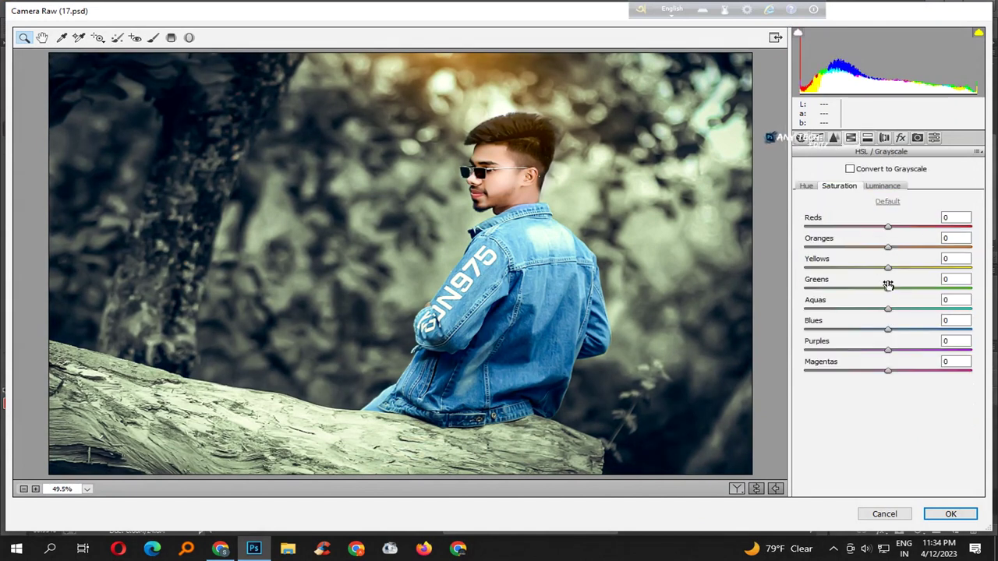
pyautogui.moveTo(903, 299)
pyautogui.mouseDown()
pyautogui.moveTo(885, 297)
pyautogui.moveTo(949, 321)
pyautogui.mouseUp()
pyautogui.moveTo(889, 329)
pyautogui.mouseDown()
pyautogui.moveTo(842, 330)
pyautogui.moveTo(891, 331)
pyautogui.mouseUp()
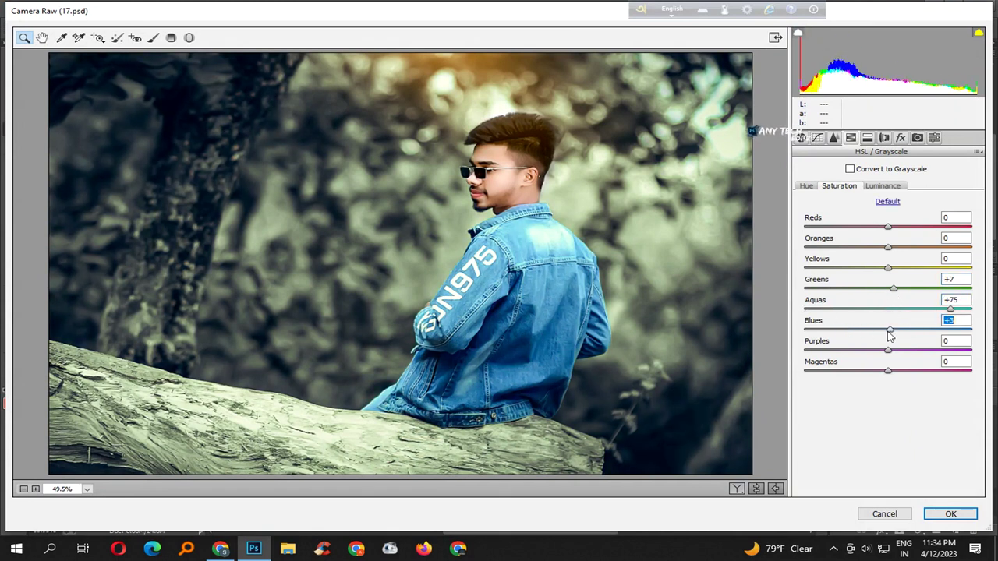
# - Try a slight vignette, clear it again, and select the Graduated Filter tool
pyautogui.click(901, 138)
pyautogui.moveTo(887, 299)
pyautogui.mouseDown()
pyautogui.moveTo(880, 305)
pyautogui.moveTo(896, 303)
pyautogui.mouseUp()
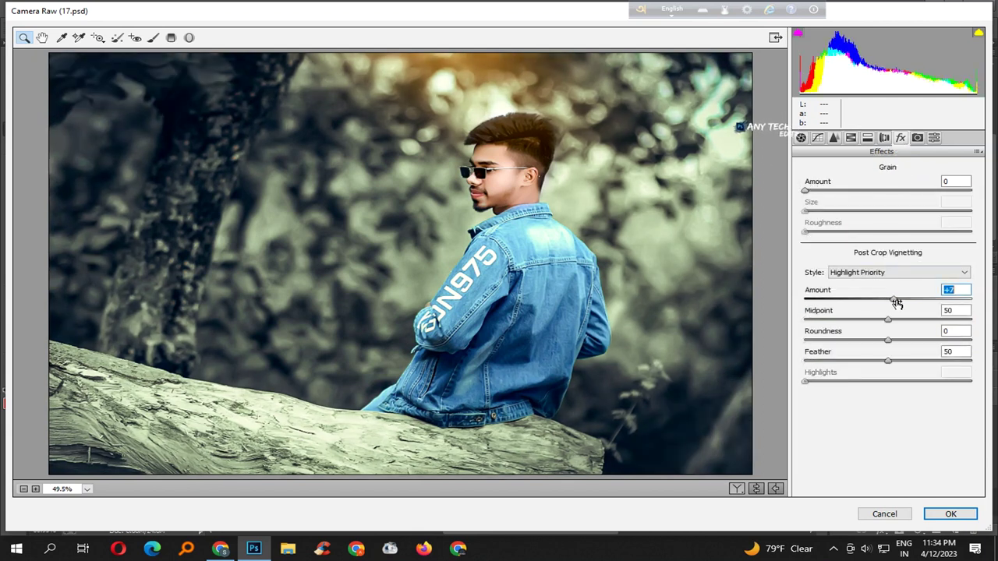
pyautogui.press('BackSpace')
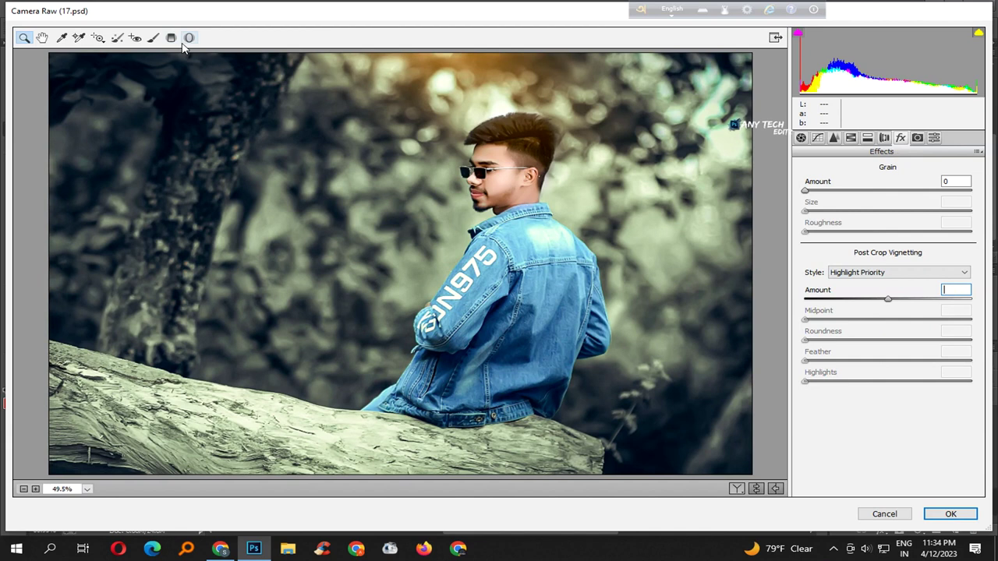
pyautogui.click(171, 38)
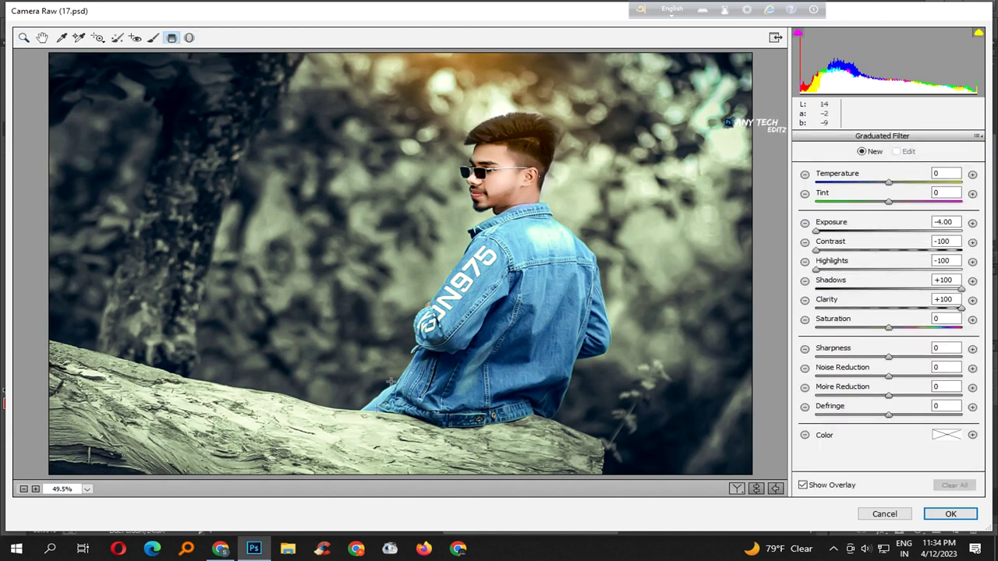
# - Add two Exposure -4.00 graduated filters darkening the lower-left and upper-right corners, then apply
pyautogui.hotkey('ctrl', '-')
pyautogui.moveTo(322, 476); pyautogui.dragTo(449, 89)
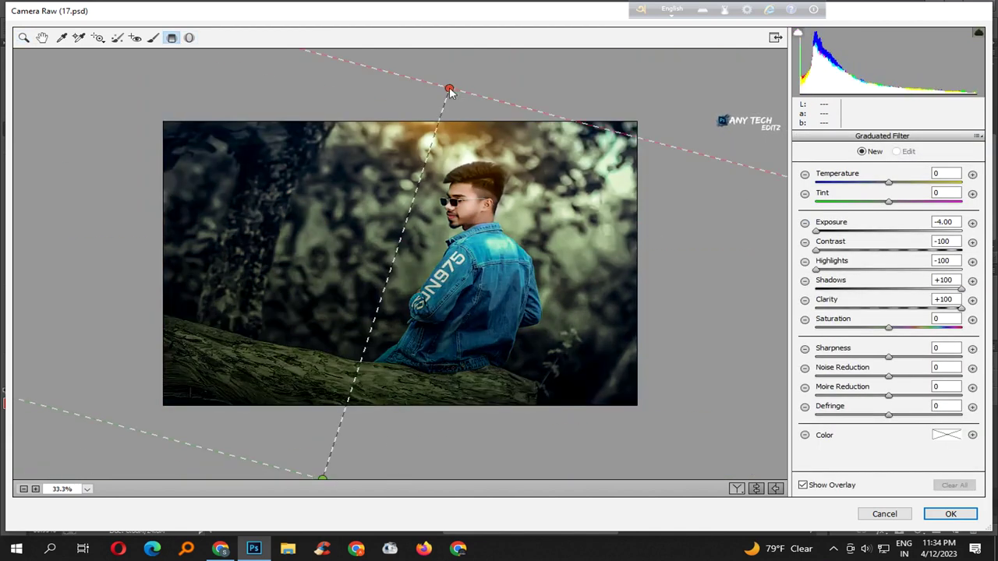
pyautogui.moveTo(415, 243); pyautogui.dragTo(308, 375)
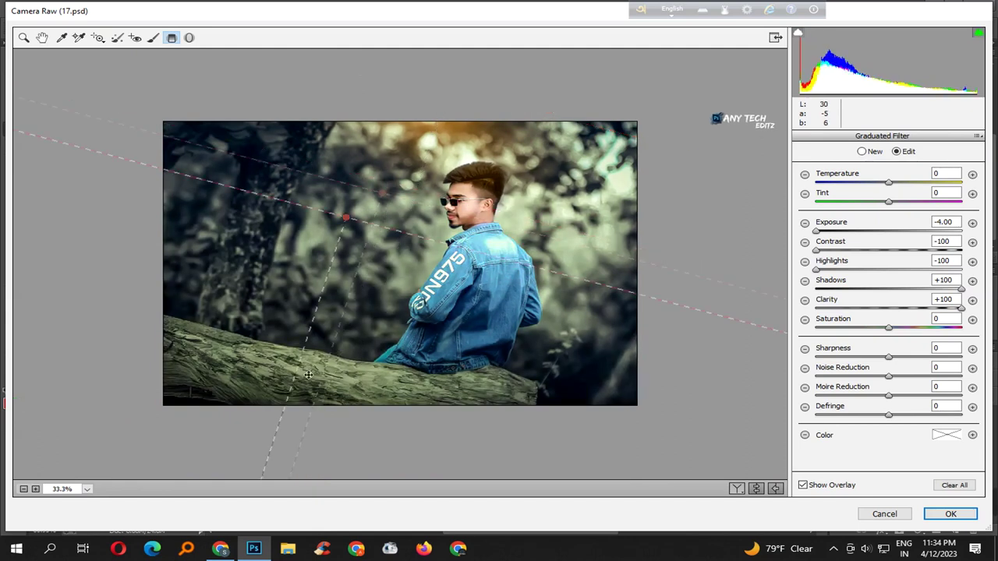
pyautogui.moveTo(689, 78); pyautogui.dragTo(368, 298)
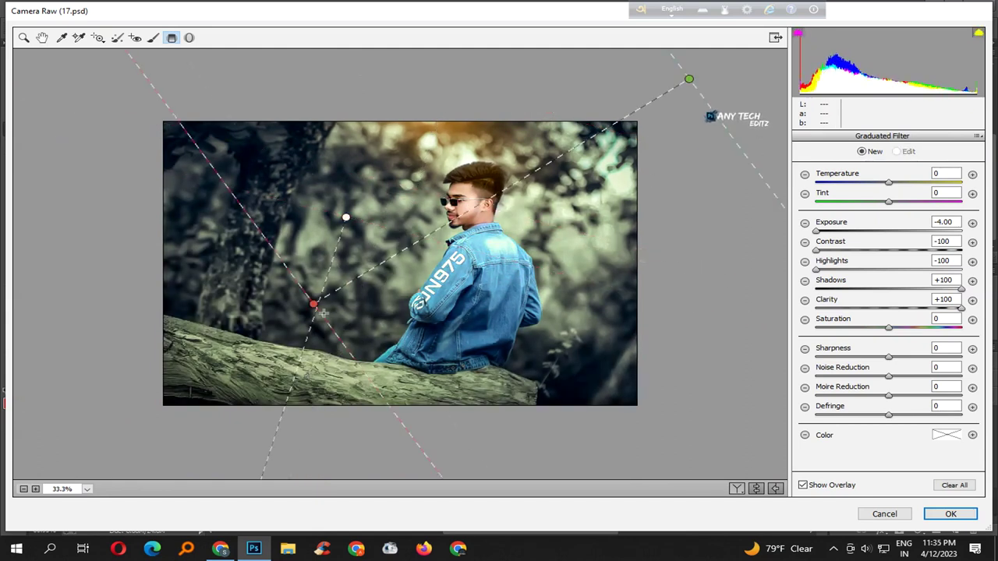
pyautogui.moveTo(460, 257); pyautogui.dragTo(586, 134)
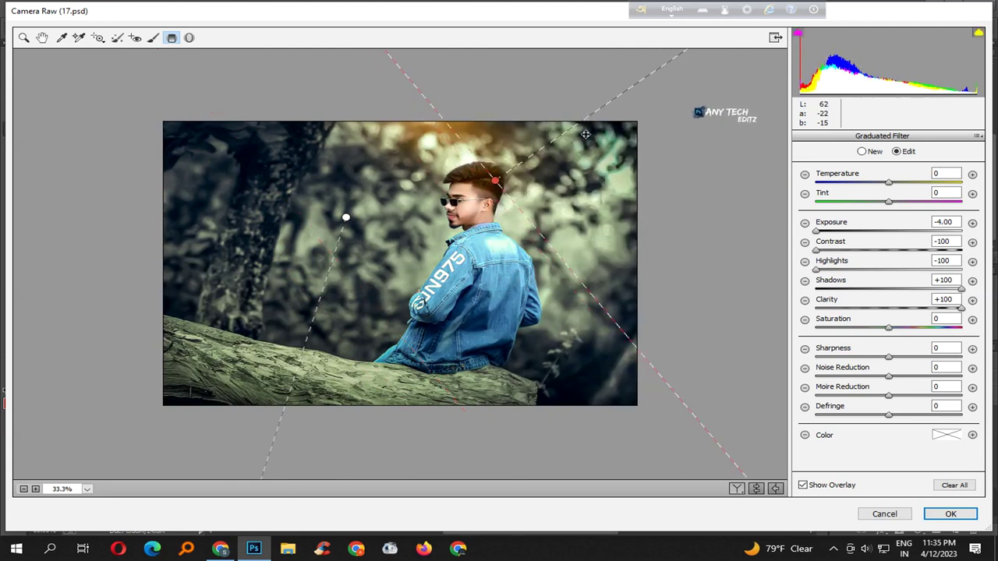
pyautogui.press('Return')
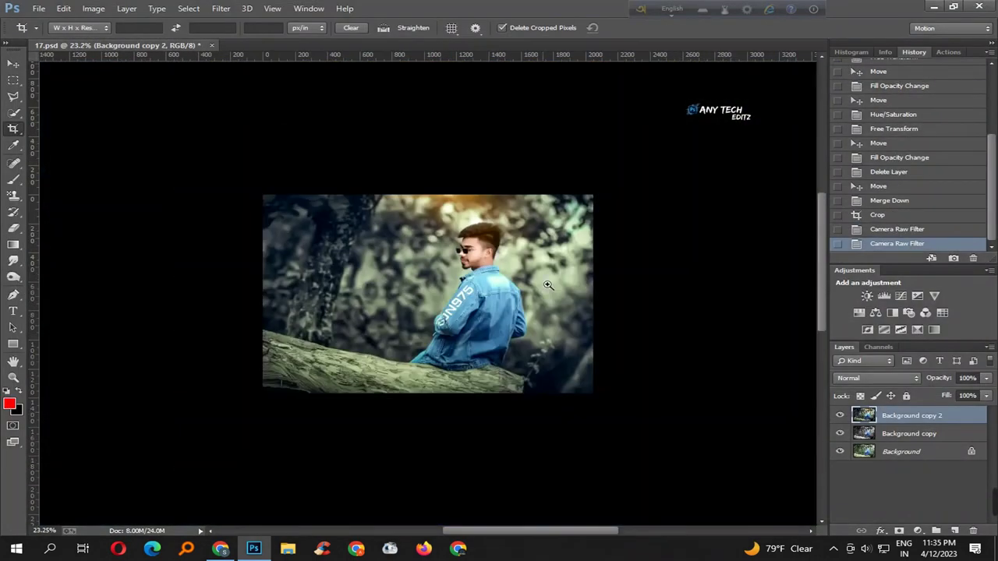
# - Compare the edit with the original, and merge Background copy 2 down into Background copy
pyautogui.moveTo(548, 285); pyautogui.dragTo(592, 285)
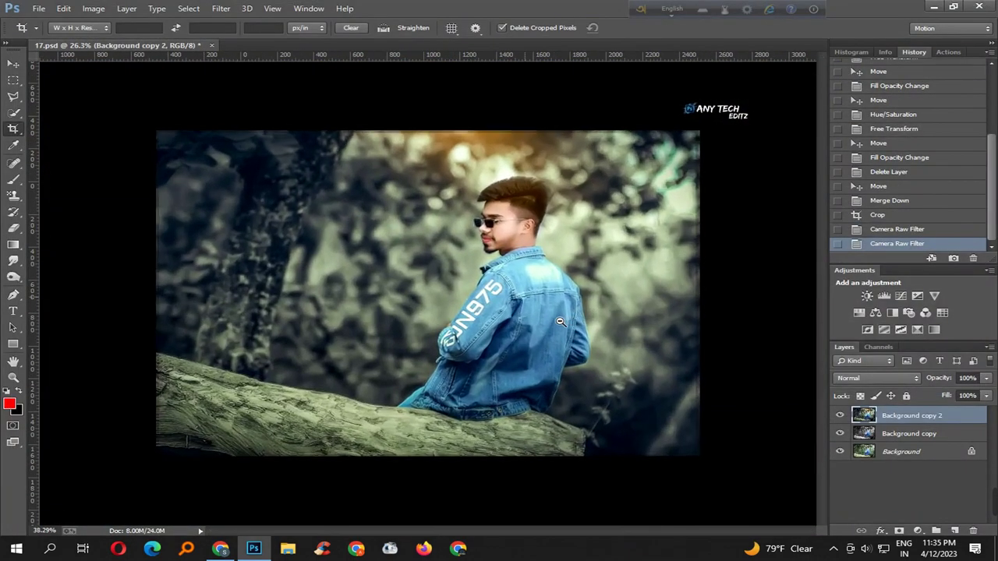
pyautogui.click(841, 415)
pyautogui.click(842, 415)
pyautogui.click(841, 416)
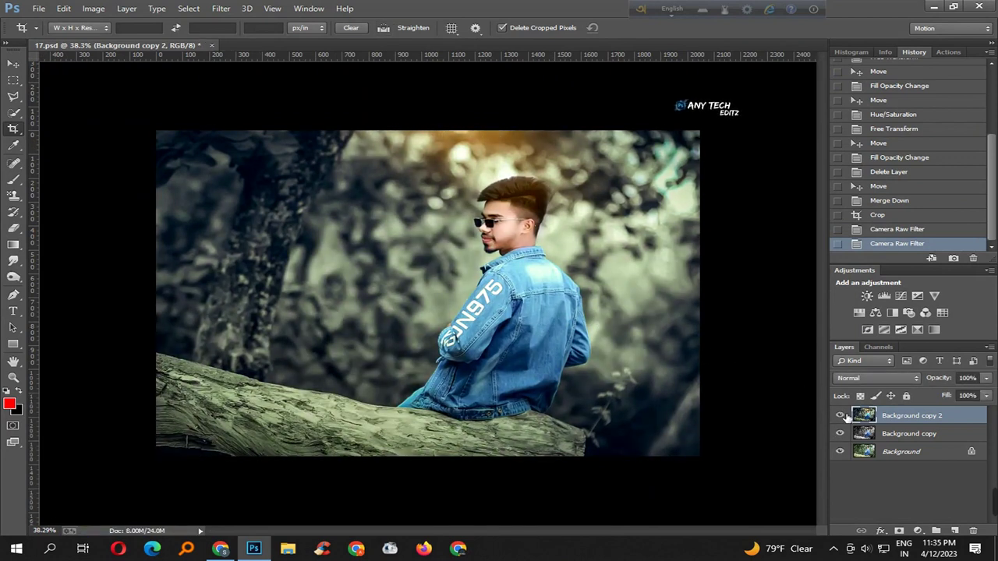
pyautogui.hotkey('ctrl', 'e')
pyautogui.click(841, 416)
pyautogui.click(841, 416)
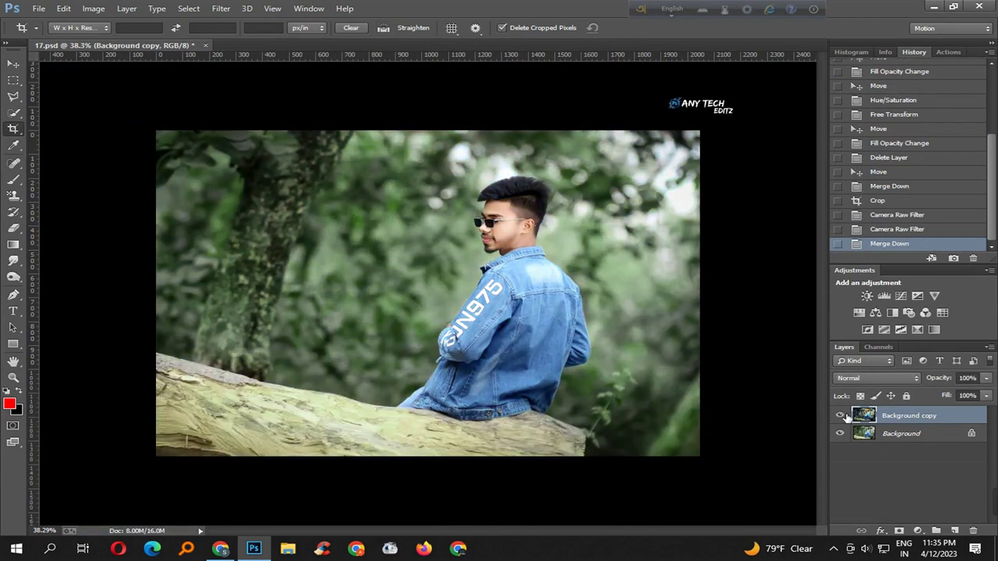
# - Darken the man's hair with Burn Tool strokes at Midtones, 30% exposure
pyautogui.scroll(2, 581, 227)
pyautogui.scroll(2, 581, 227)
pyautogui.scroll(2, 579, 232)
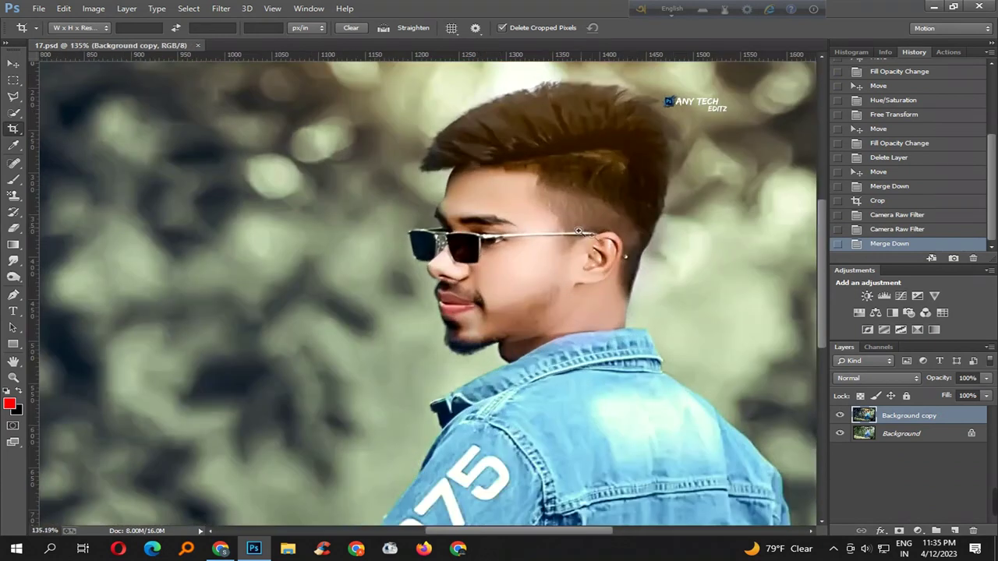
pyautogui.click(13, 277)
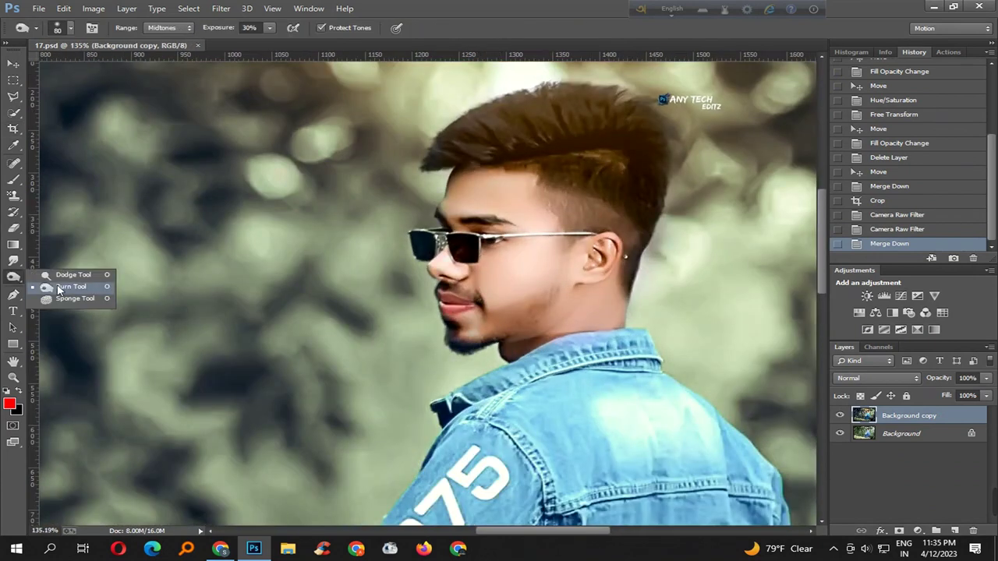
pyautogui.click(59, 288)
pyautogui.moveTo(602, 161)
pyautogui.mouseDown()
pyautogui.moveTo(545, 156)
pyautogui.moveTo(616, 156)
pyautogui.moveTo(561, 156)
pyautogui.mouseUp()
pyautogui.hotkey('ctrl', '-')
pyautogui.hotkey('ctrl', '-')
pyautogui.hotkey('ctrl', '-')
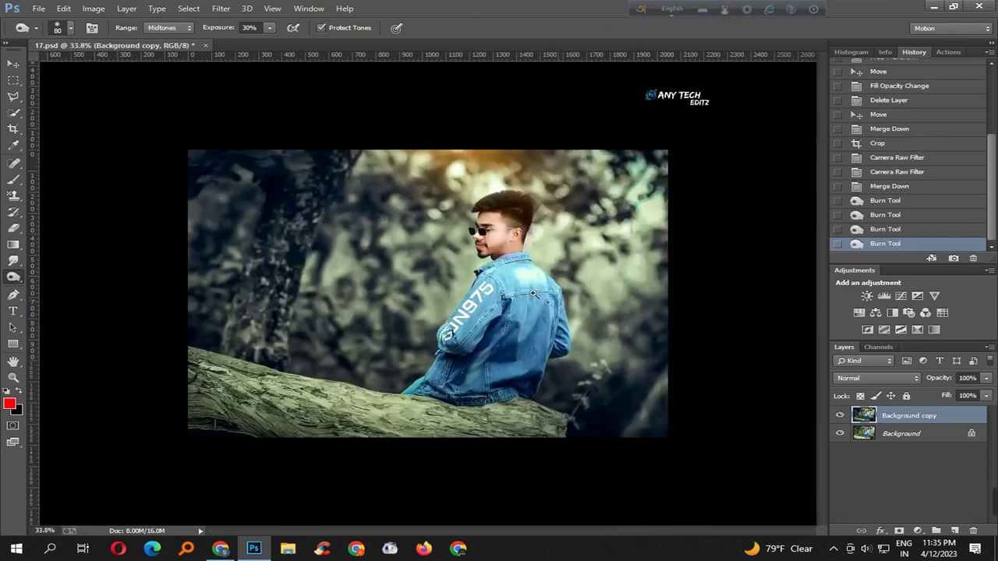
pyautogui.hotkey('ctrl', '0')
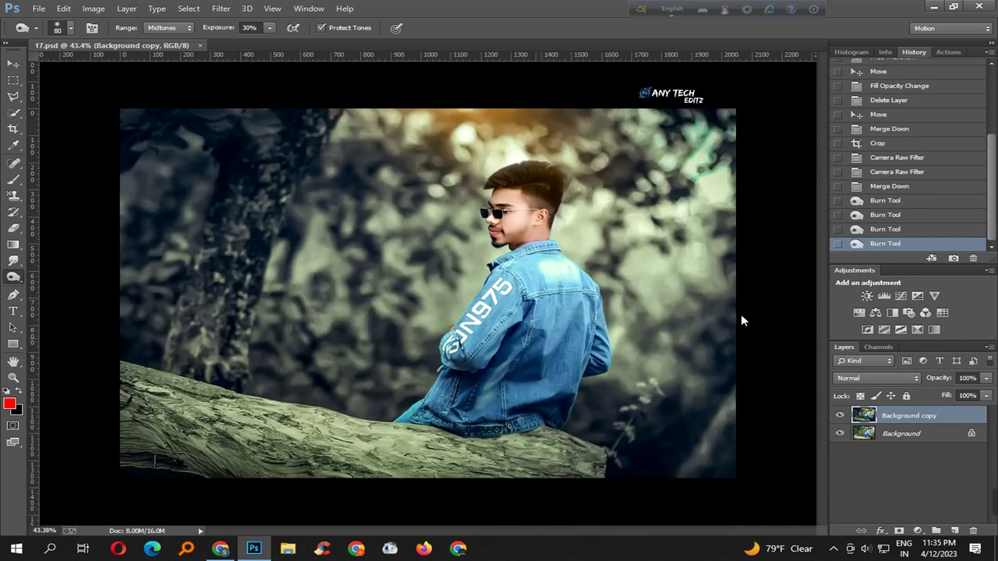
pyautogui.hotkey('ctrl', 'shift', 'a')
# - Set Camera Raw saturation to Yellows -50, Greens -100 and Aquas -100, turning foliage grey
pyautogui.click(851, 138)
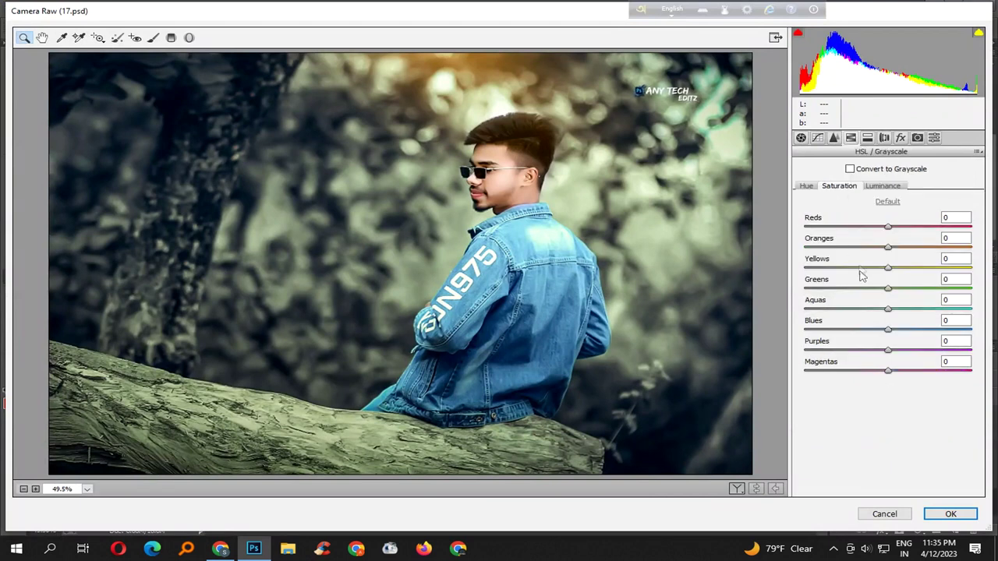
pyautogui.moveTo(875, 291); pyautogui.dragTo(785, 296)
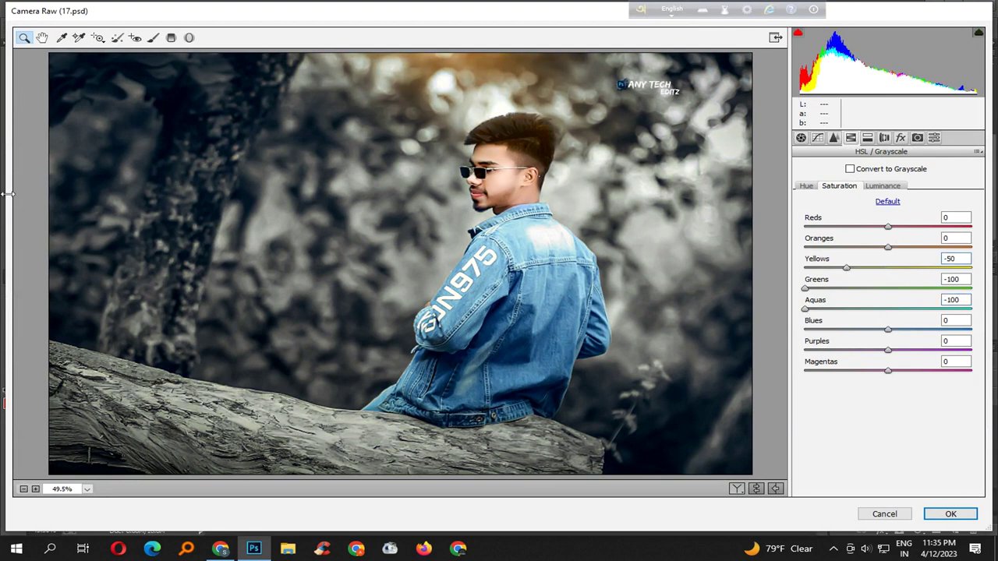
pyautogui.press('Return')
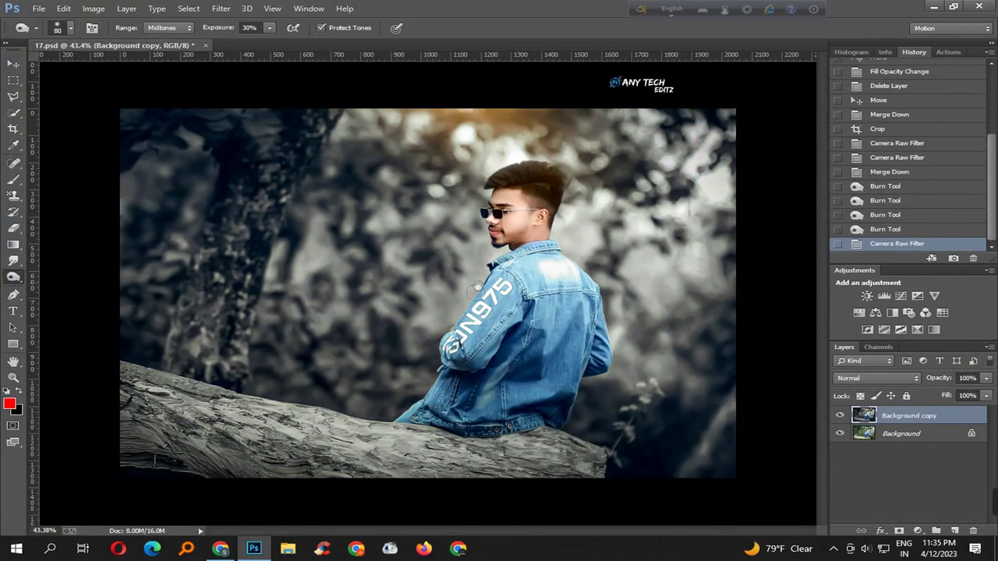
pyautogui.scroll(-3, 477, 287)
pyautogui.scroll(5, 514, 348)
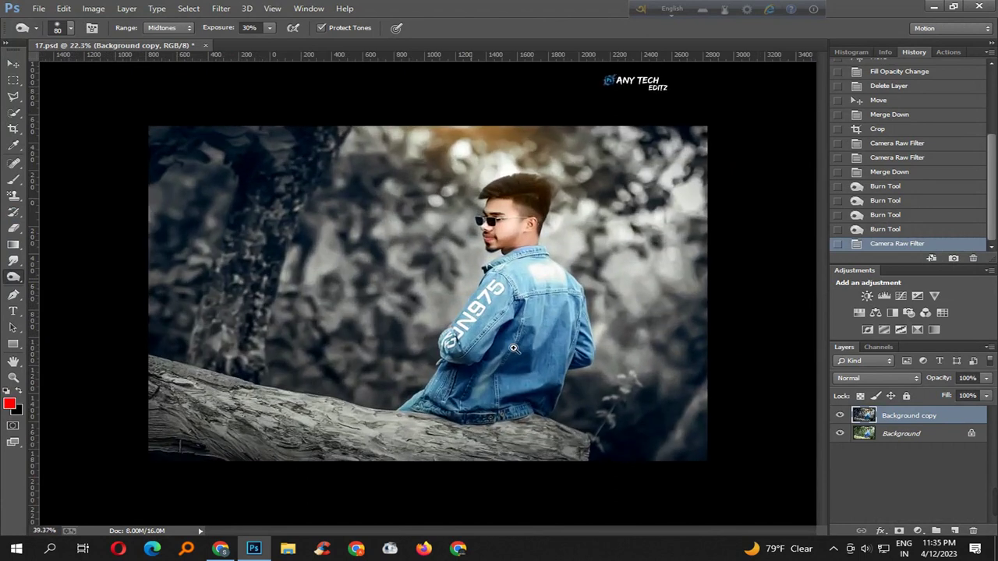
pyautogui.scroll(2, 418, 252)
# - Set up Save As for file 17 in the Tutorial folder with JPEG format
pyautogui.click(39, 7)
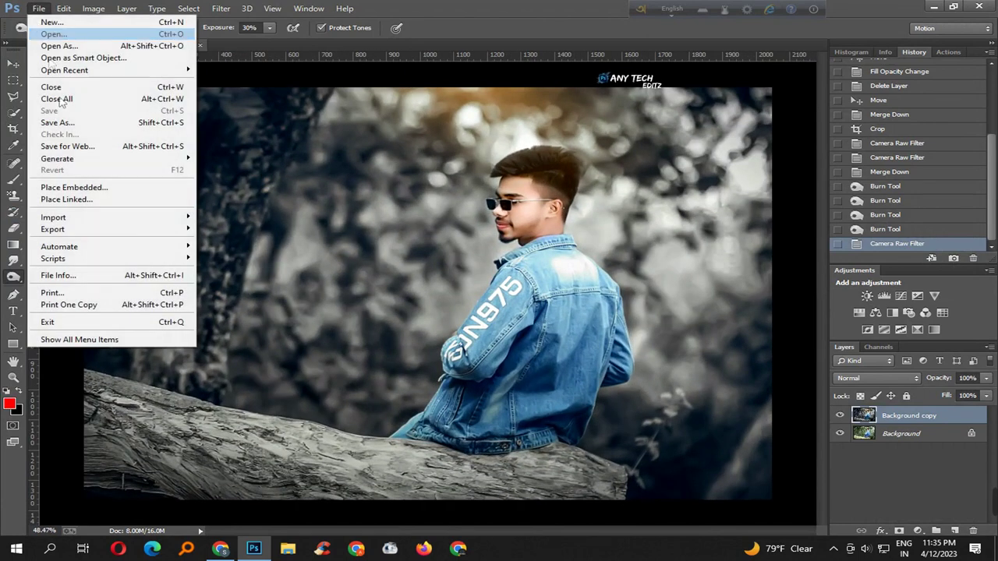
pyautogui.click(78, 128)
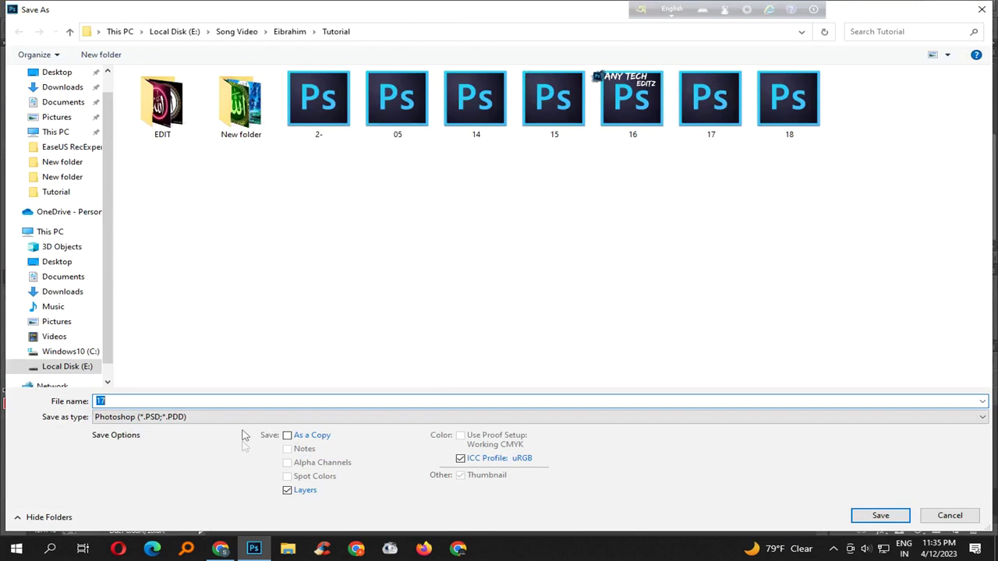
pyautogui.click(249, 418)
pyautogui.click(216, 293)
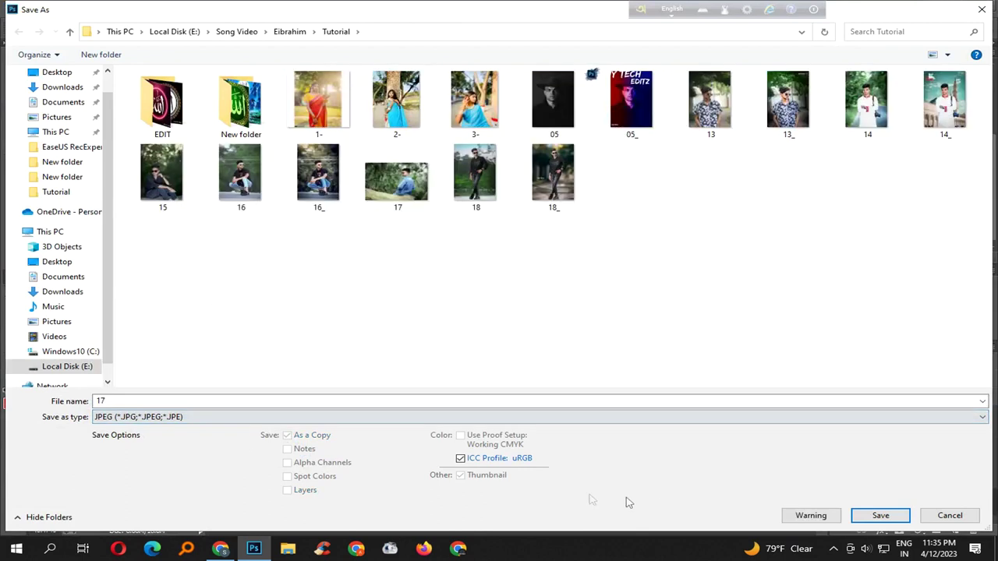